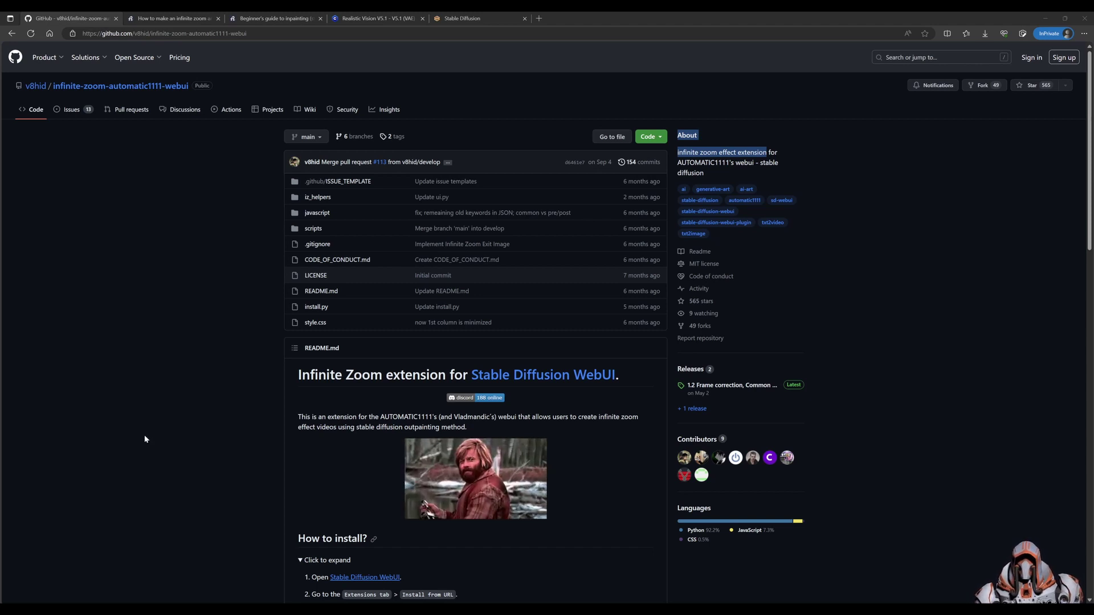
Scroll the infinite-zoom README down to its 'How to install?' steps
click(227, 346)
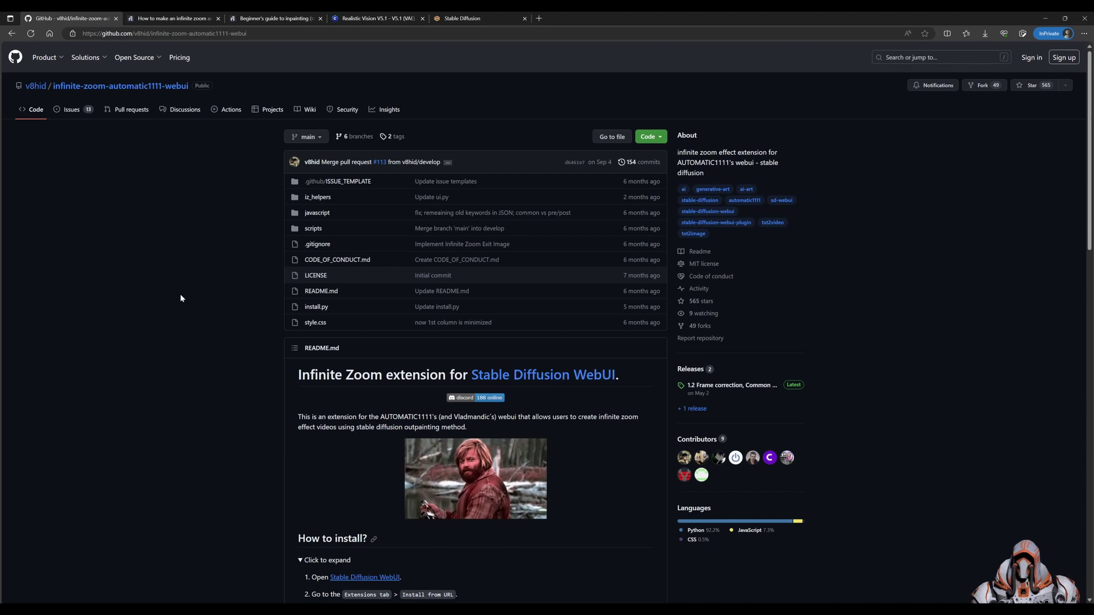
scroll(277, 362, down, 6)
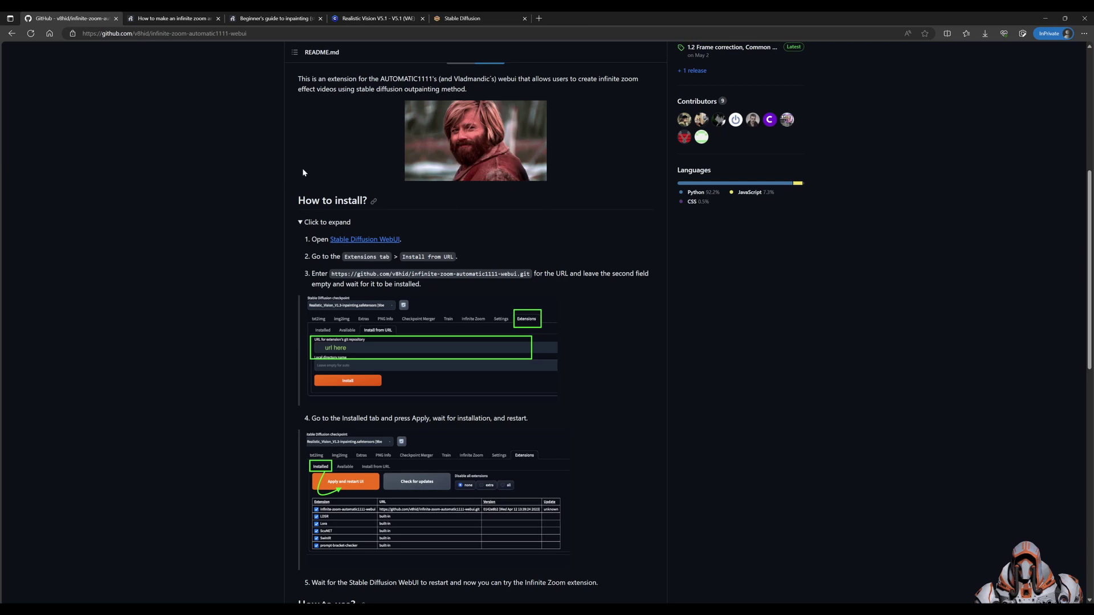
click(464, 19)
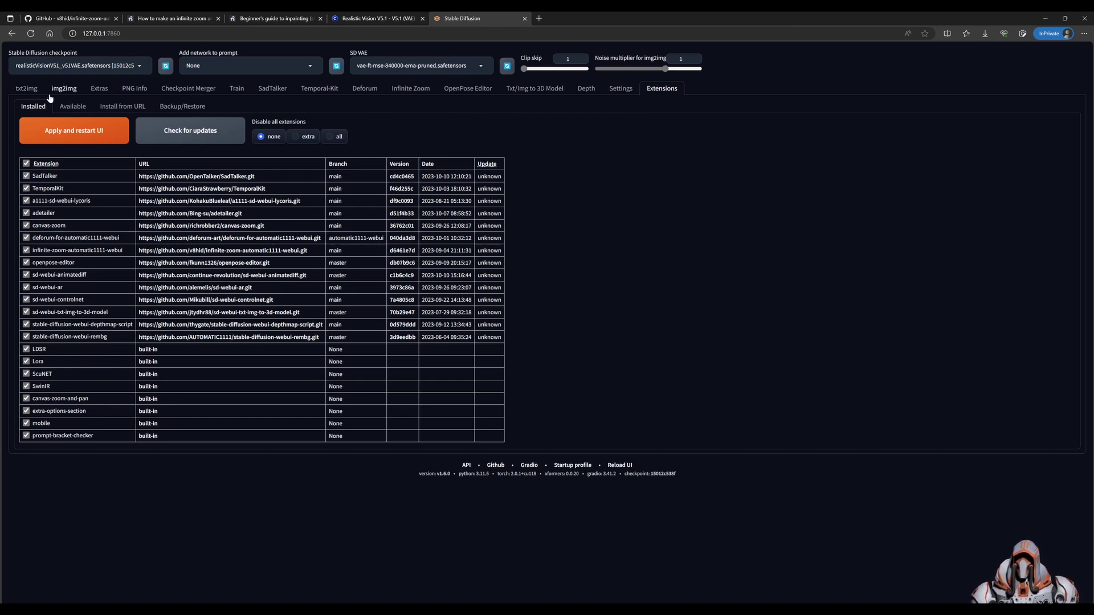
click(72, 107)
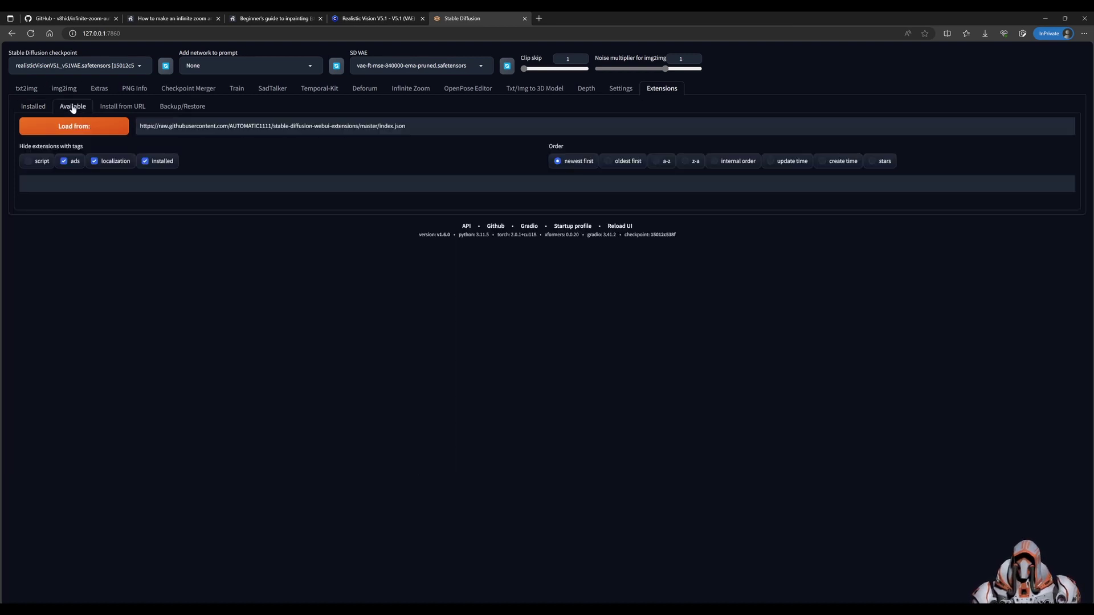
click(98, 127)
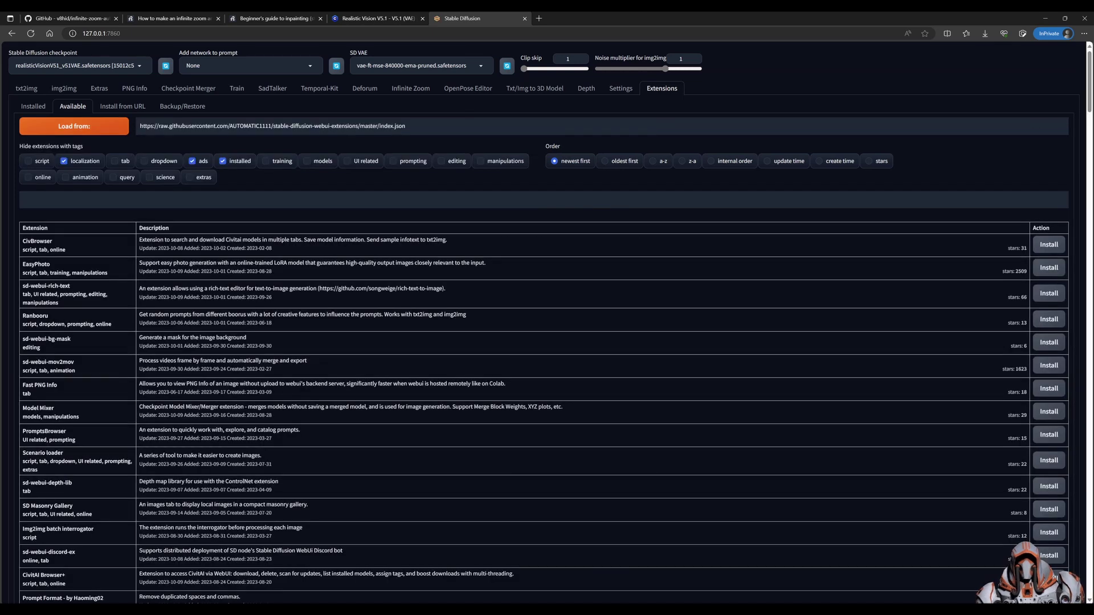
click(224, 160)
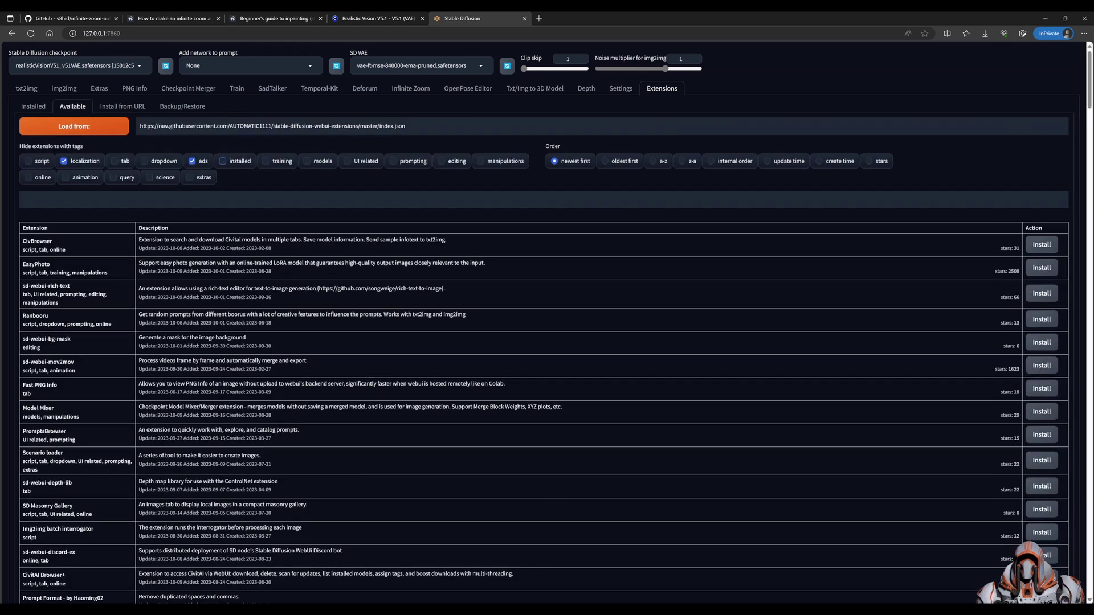
click(23, 200)
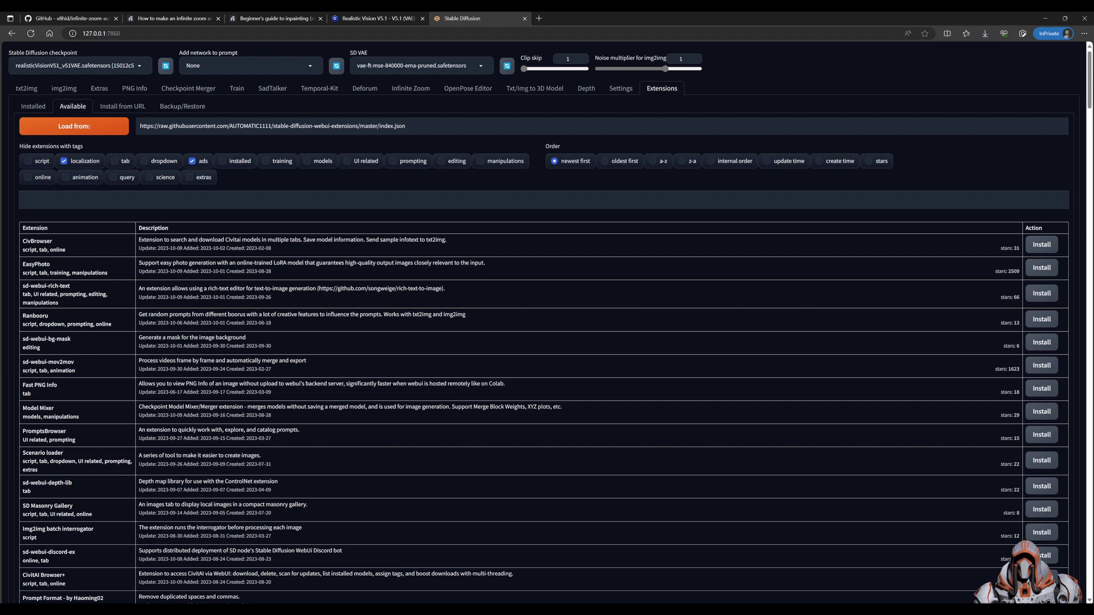
text(in)
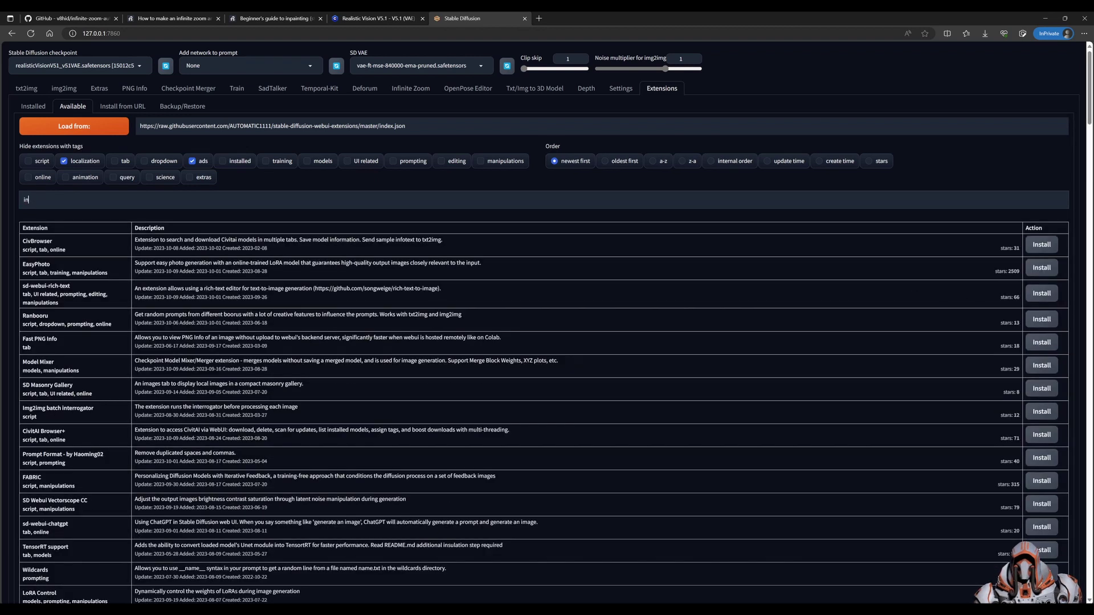
text(fin)
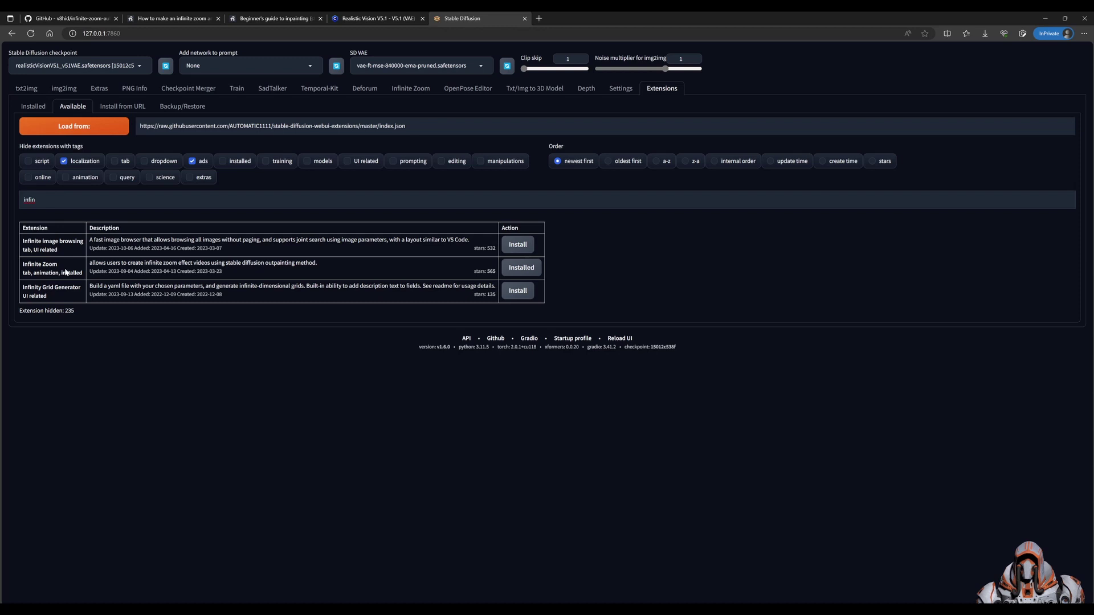
click(35, 108)
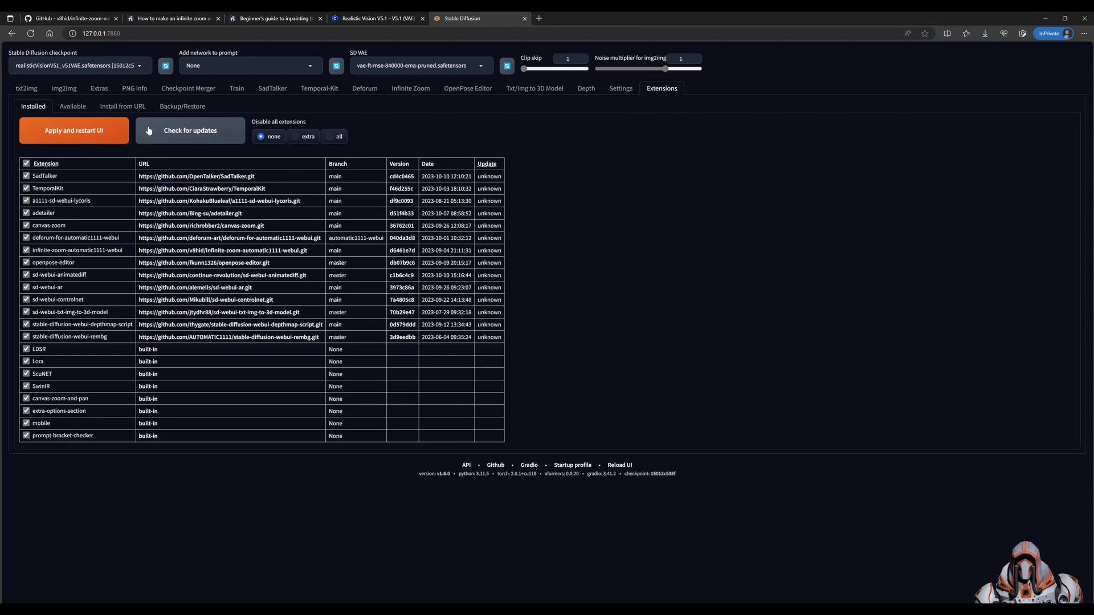
Clear the Infinite Zoom prompts, then add a 'Bird in a tree' row starting at second 2
click(409, 91)
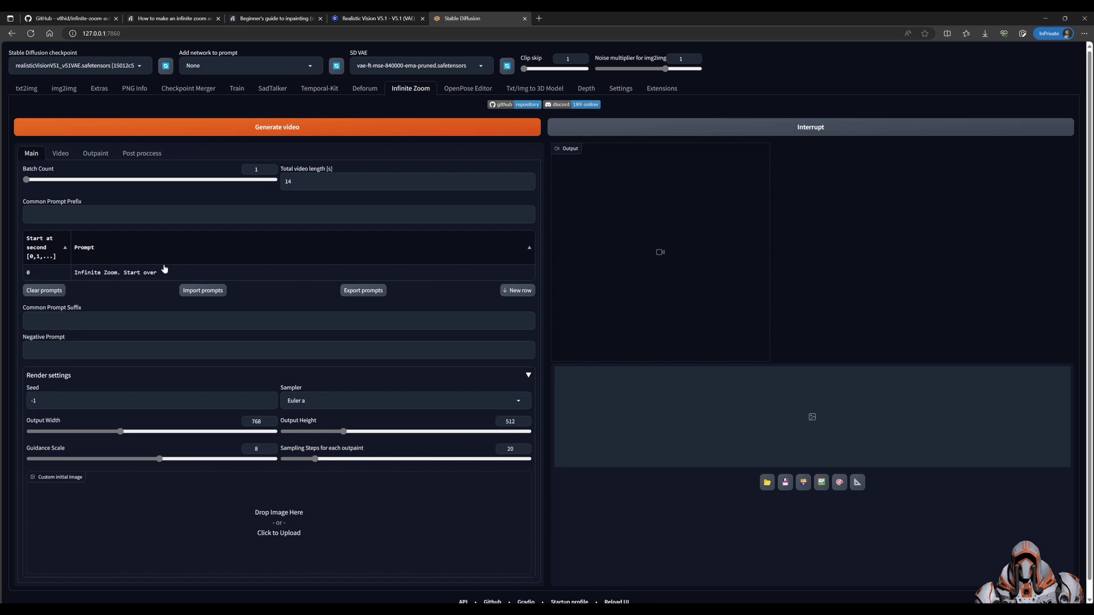
click(49, 292)
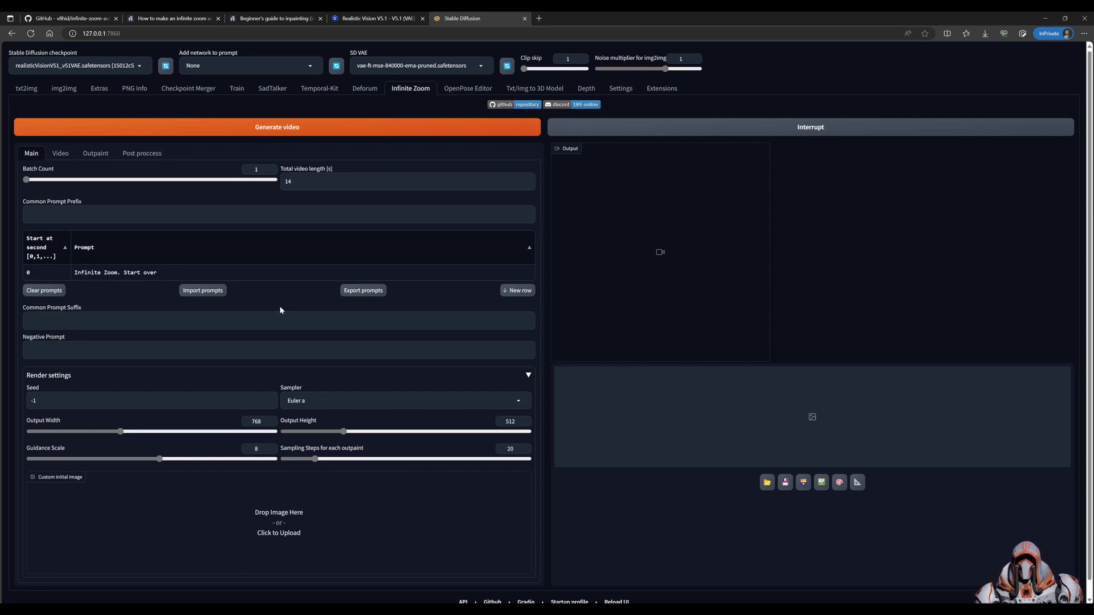
click(195, 276)
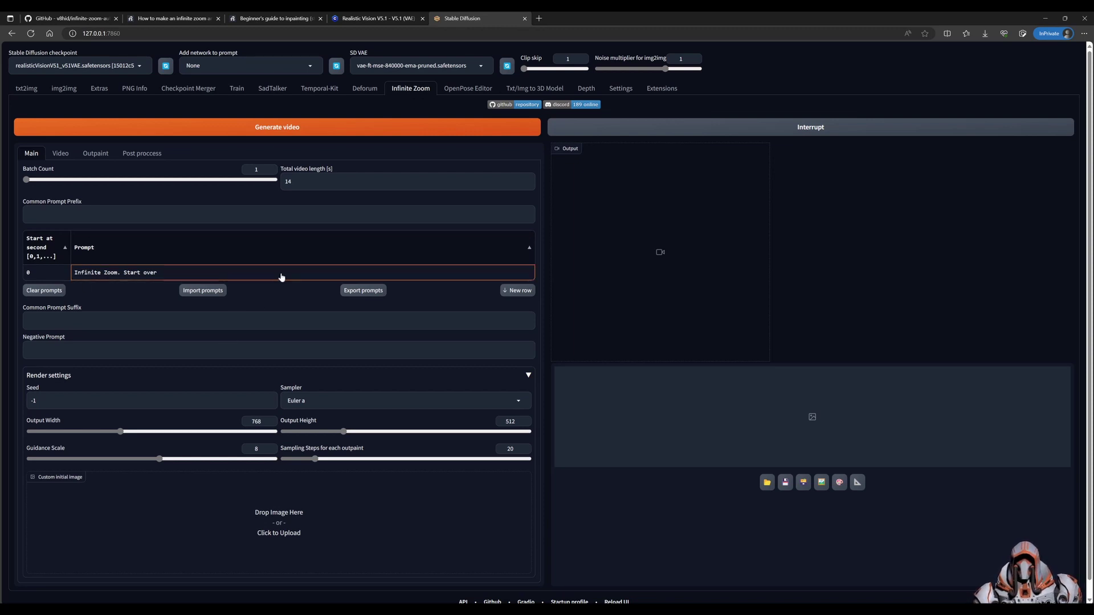
click(518, 290)
click(125, 288)
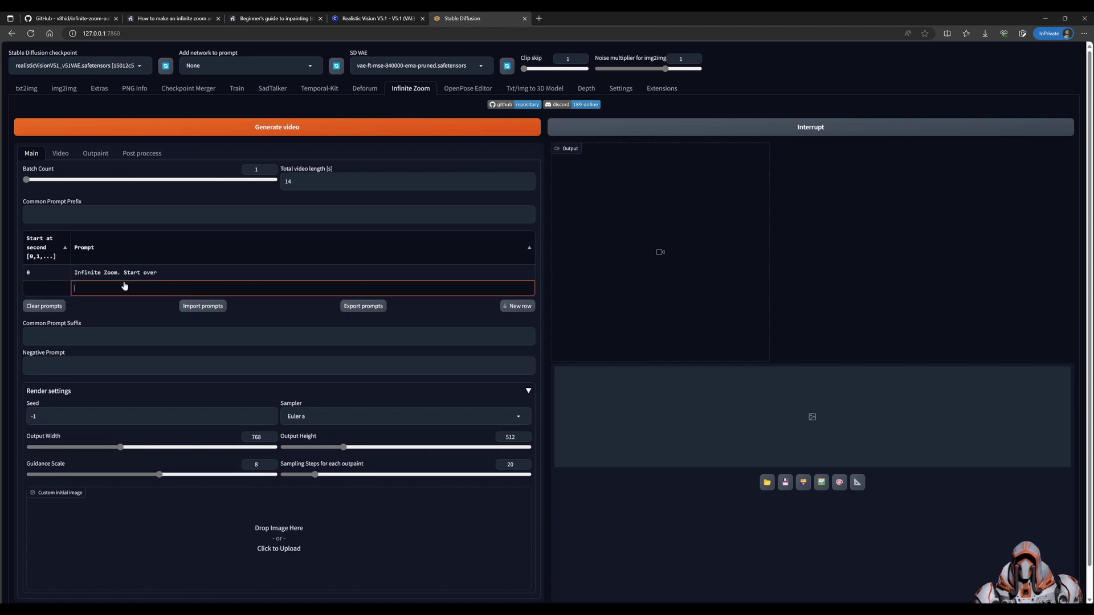
text(Bird )
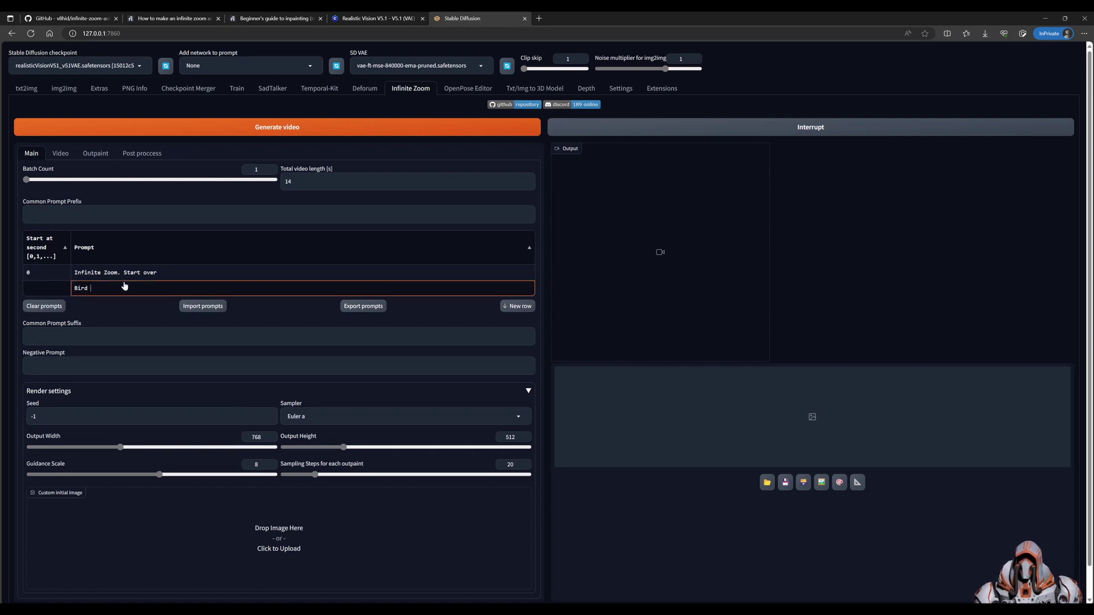
text(in a tree)
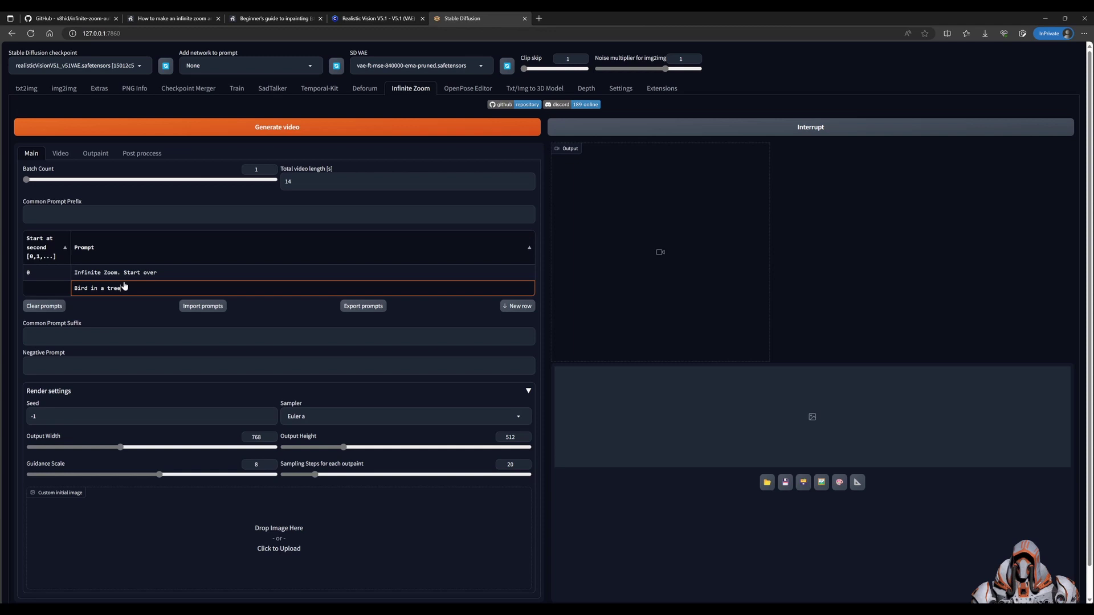
click(55, 293)
text(2)
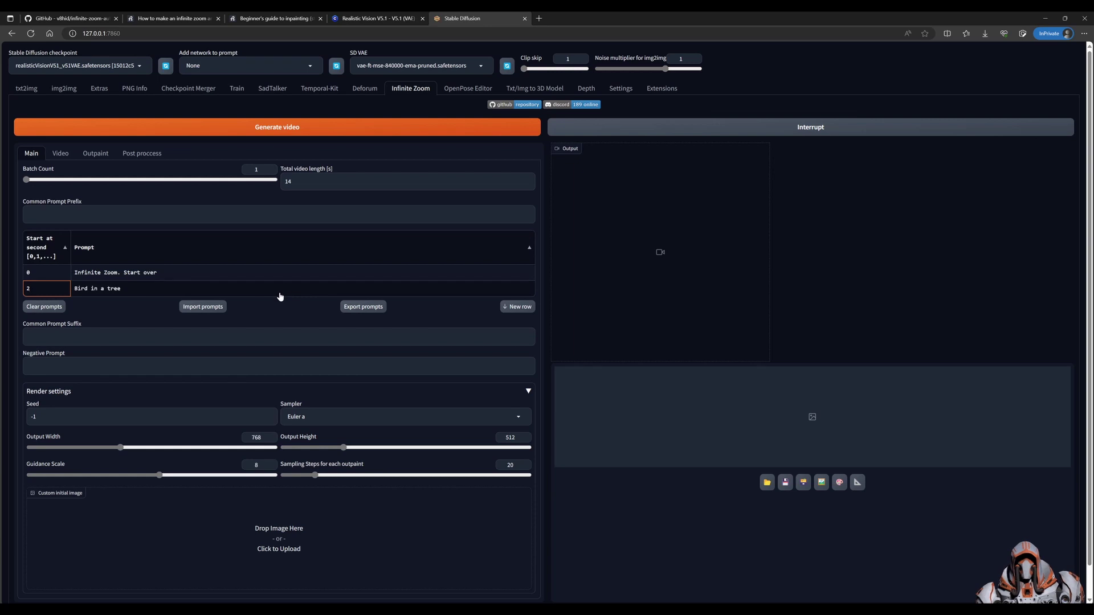
Load the saved church-to-jungle prompts file and check the common prompt prefix and suffix
click(212, 307)
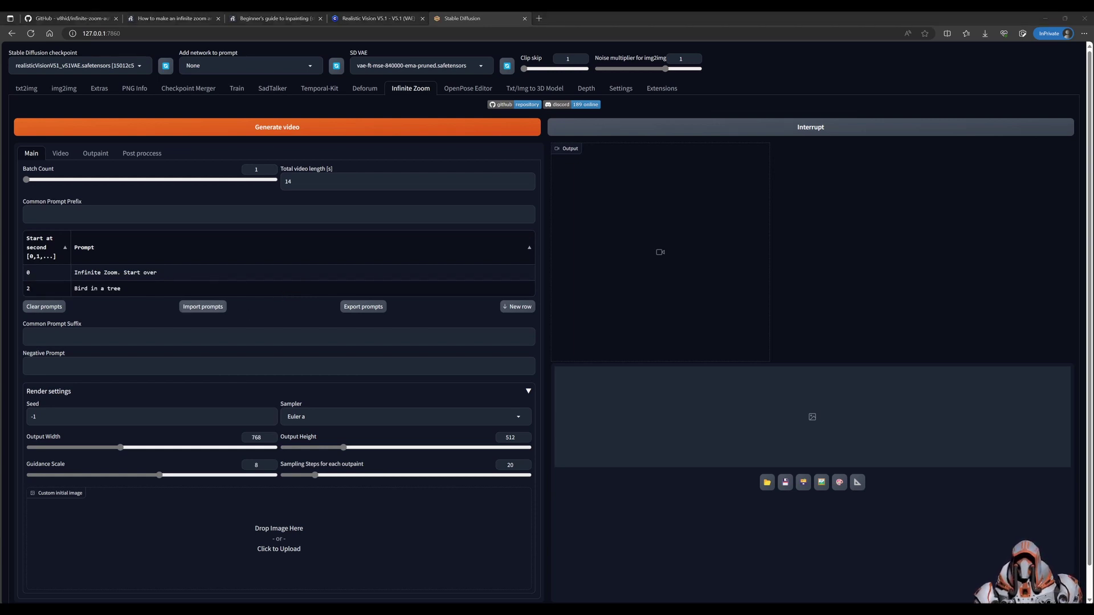
key(Return)
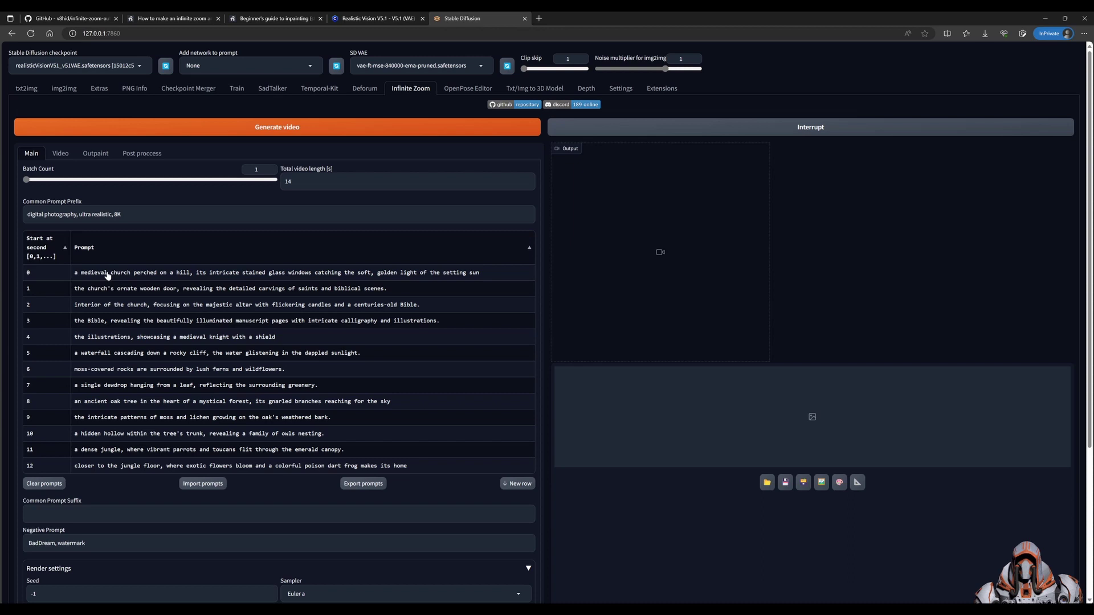
click(57, 215)
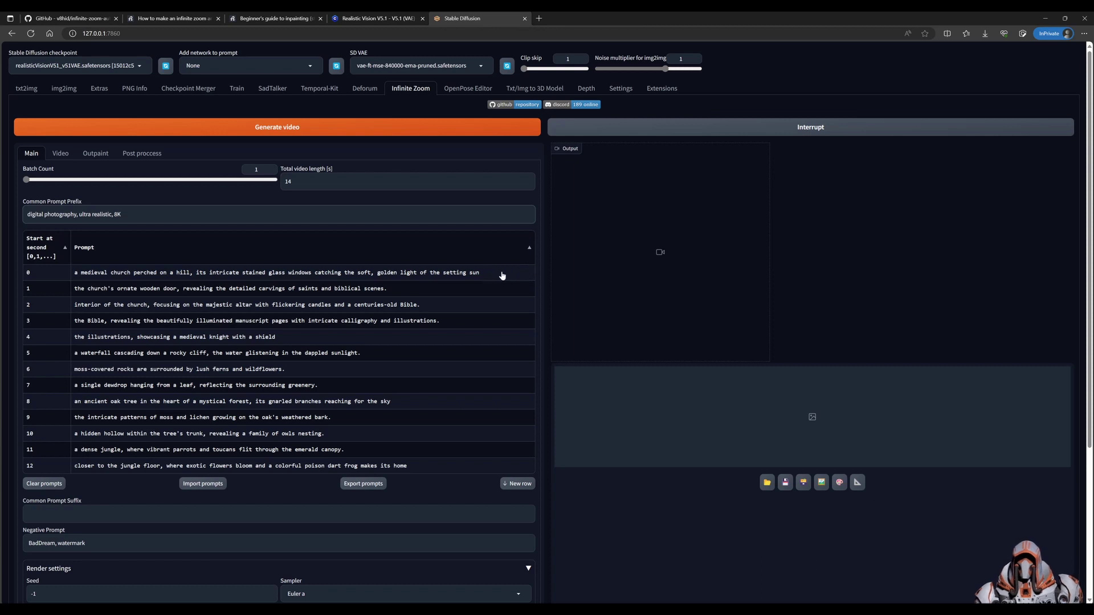
click(79, 513)
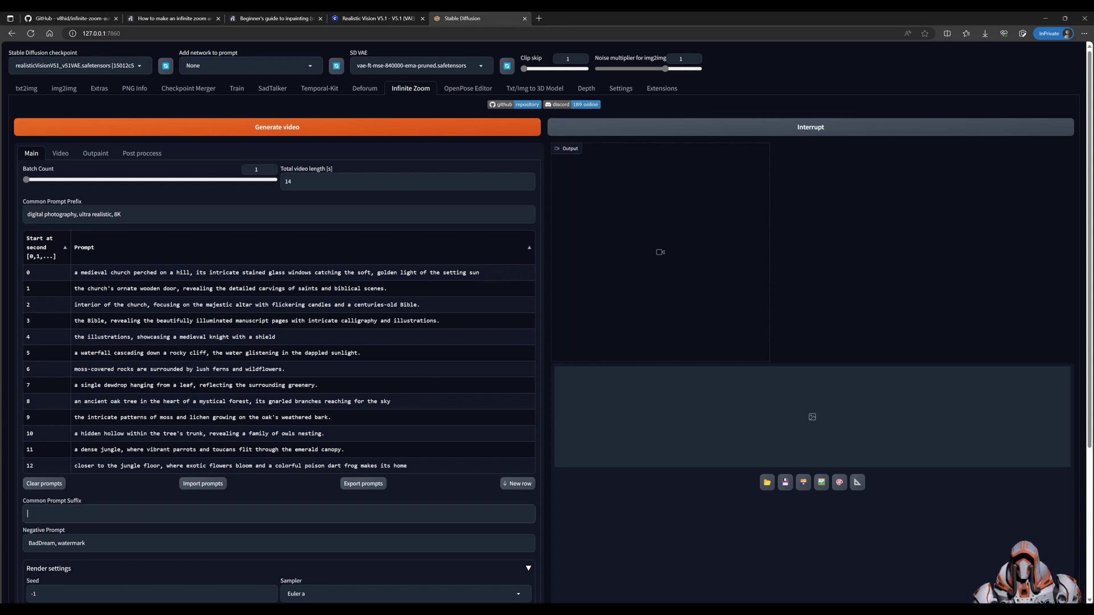
Review the 14-second length, 768×512 output, guidance 8, 20 steps and the Video settings
scroll(208, 503, down, 1)
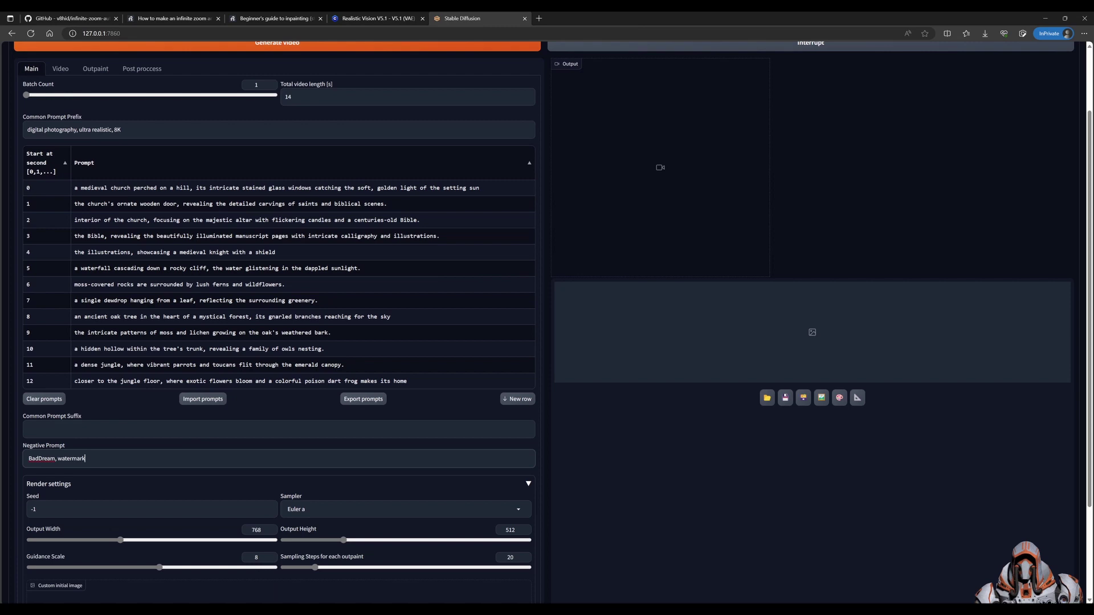
scroll(208, 503, down, 1)
scroll(269, 424, down, 1)
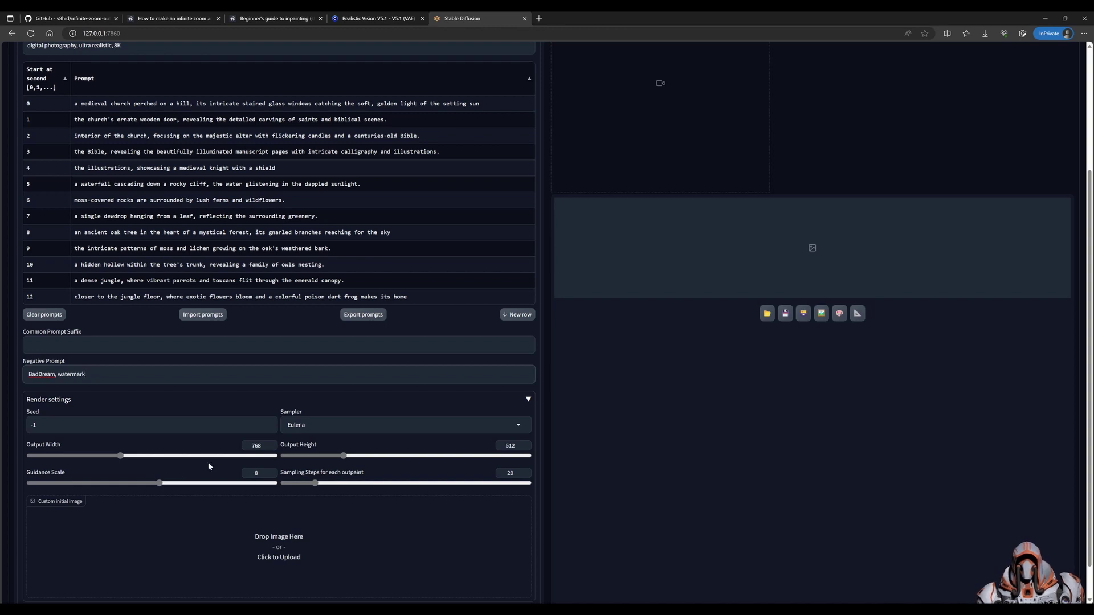
scroll(415, 474, up, 2)
scroll(416, 477, up, 2)
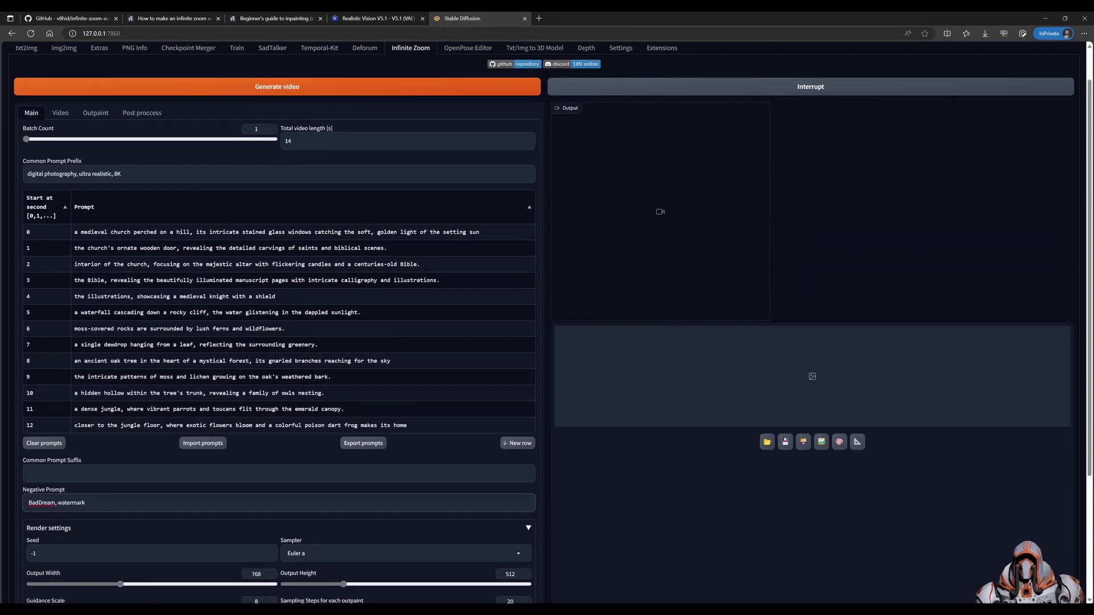
click(59, 154)
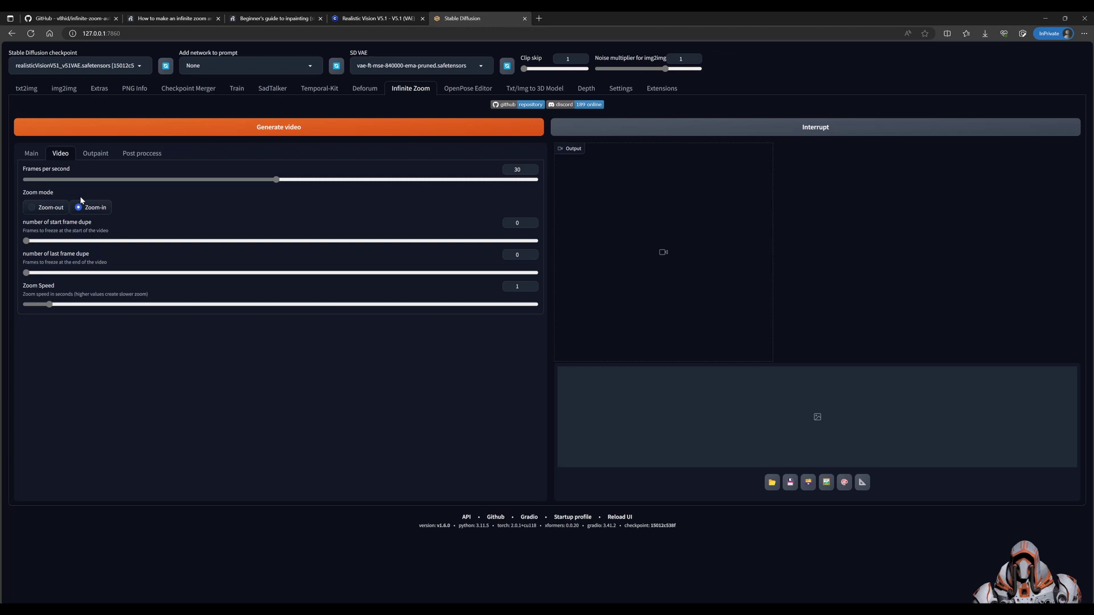
click(31, 154)
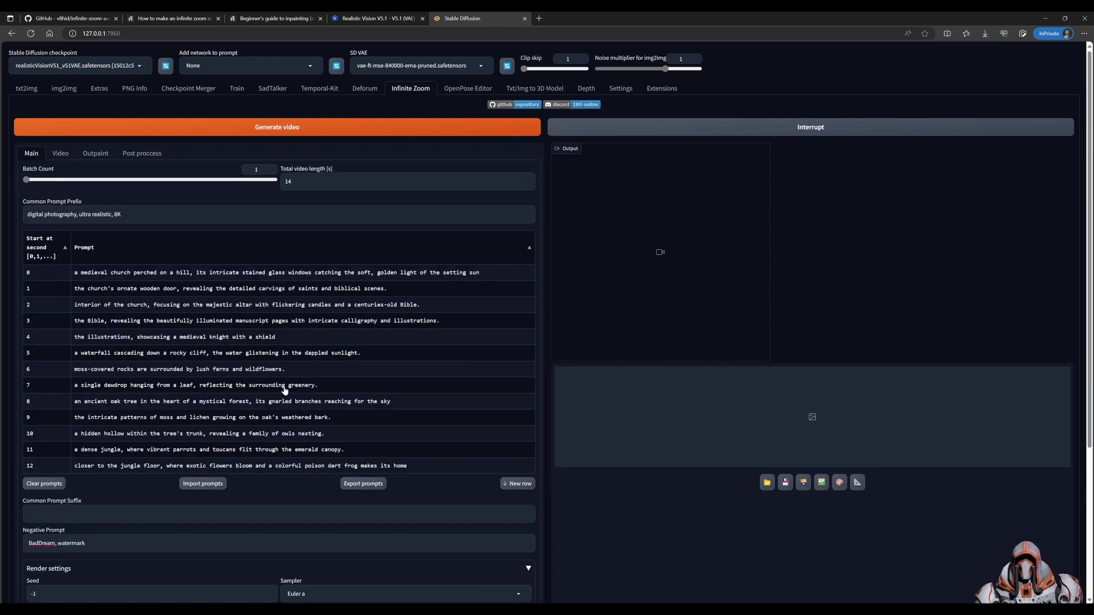
scroll(285, 385, down, 4)
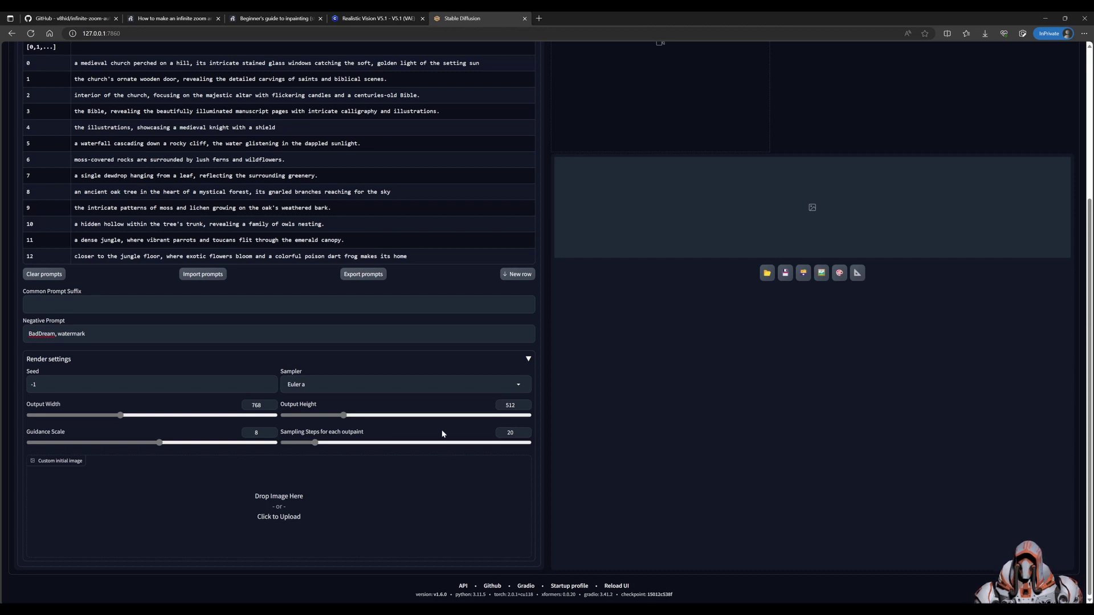
scroll(443, 434, up, 4)
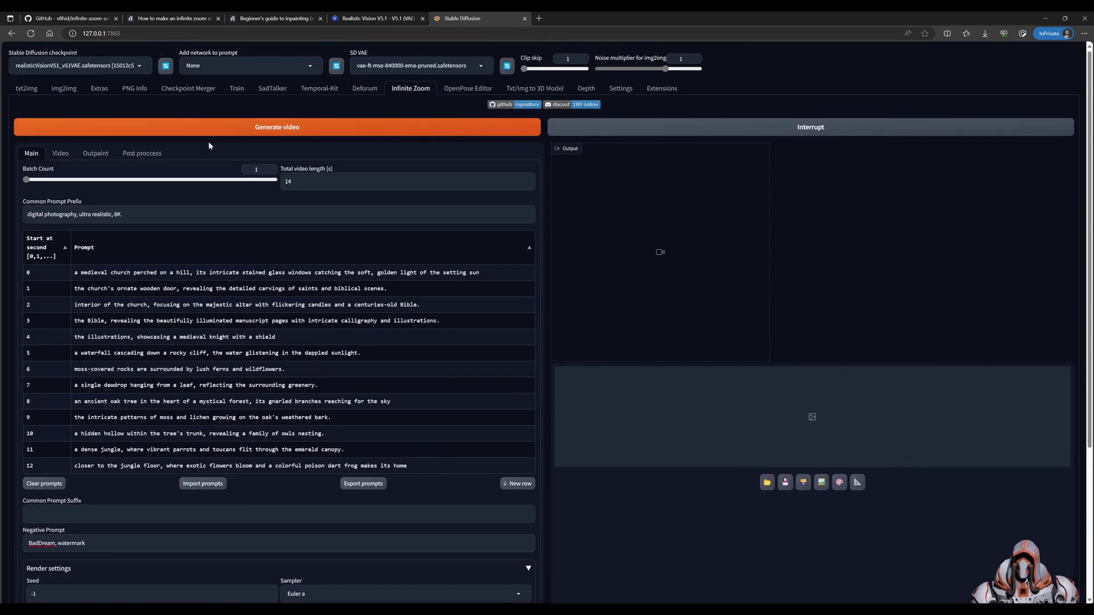
Scroll the GitHub README to the tips recommending an inpainting model and no colour correction
click(96, 20)
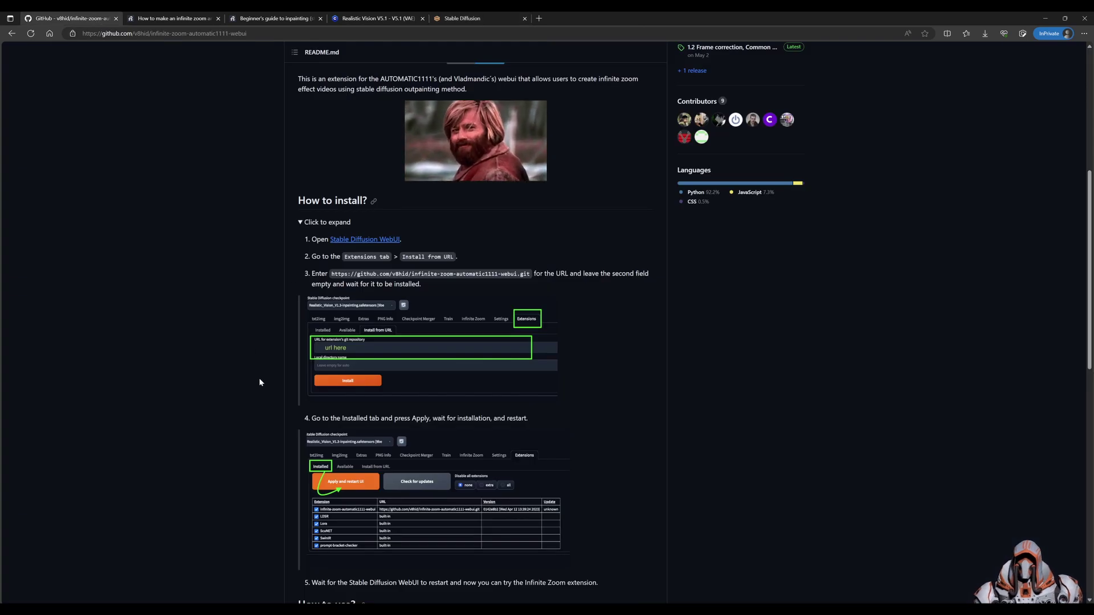
scroll(258, 379, down, 2)
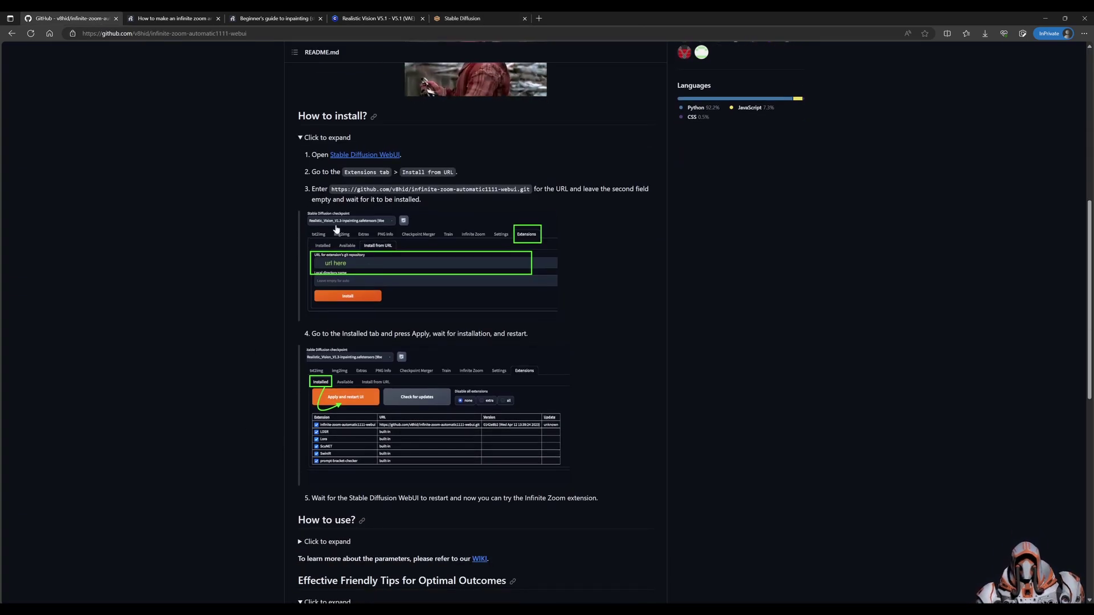
scroll(279, 415, down, 5)
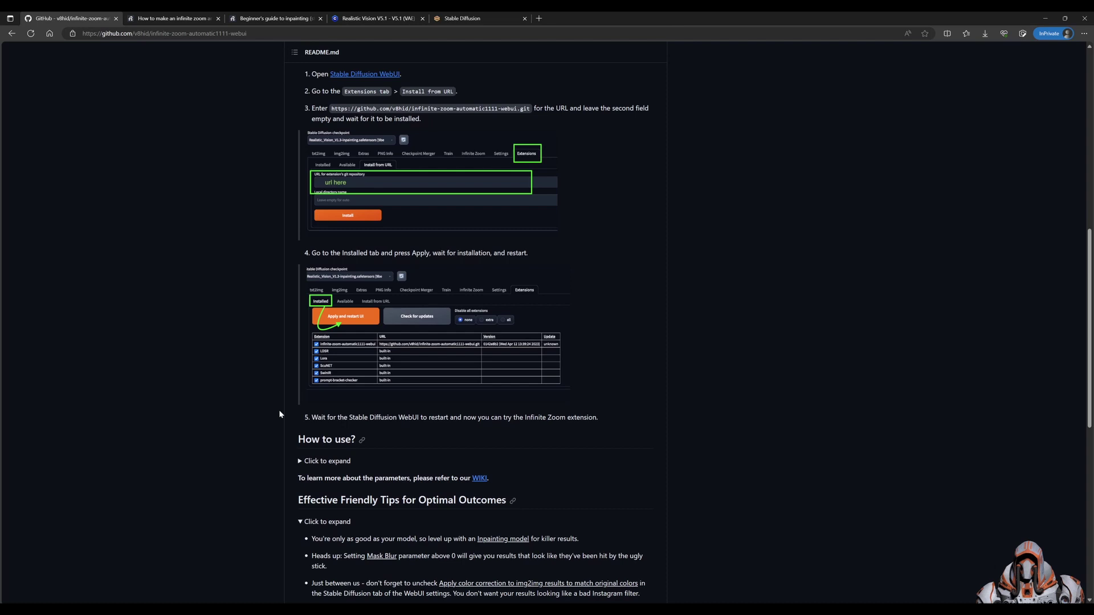
scroll(279, 415, down, 2)
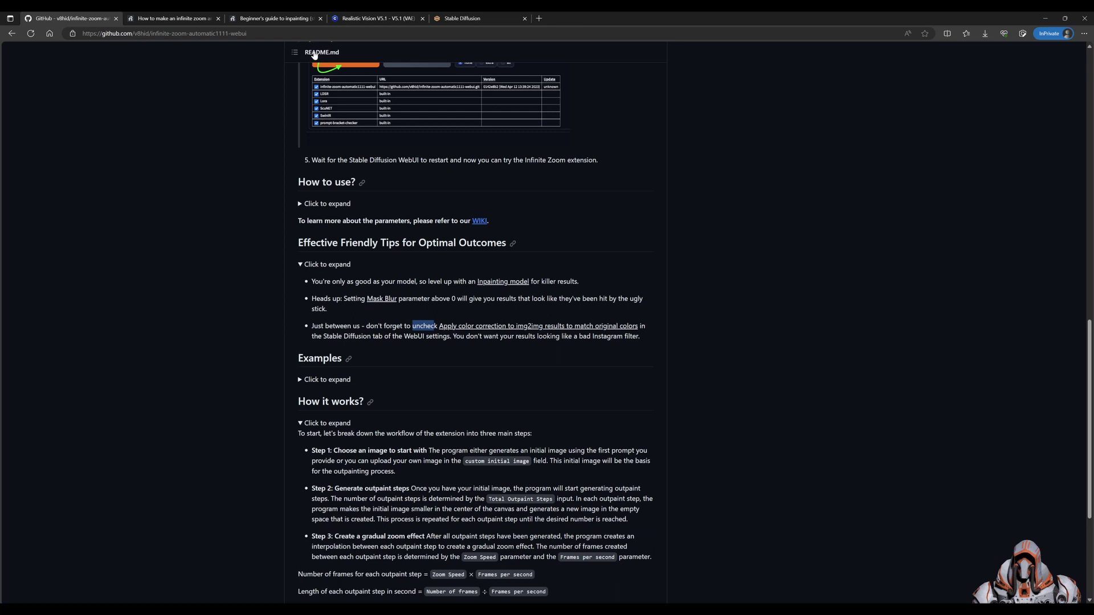
Confirm img2img 'Apply color correction' is unchecked in the web UI settings
click(481, 18)
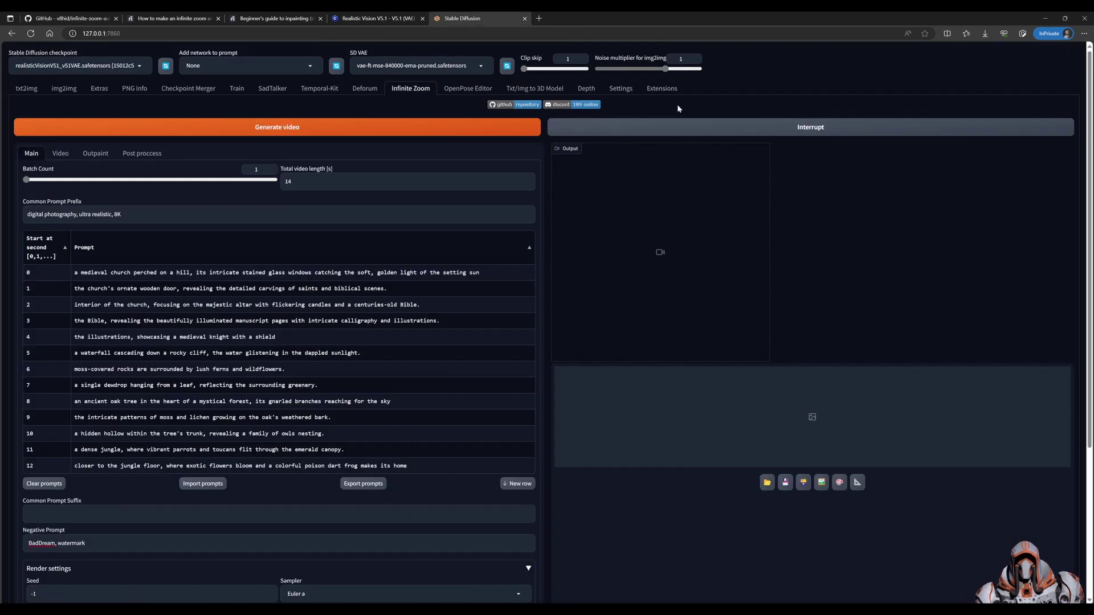
click(621, 88)
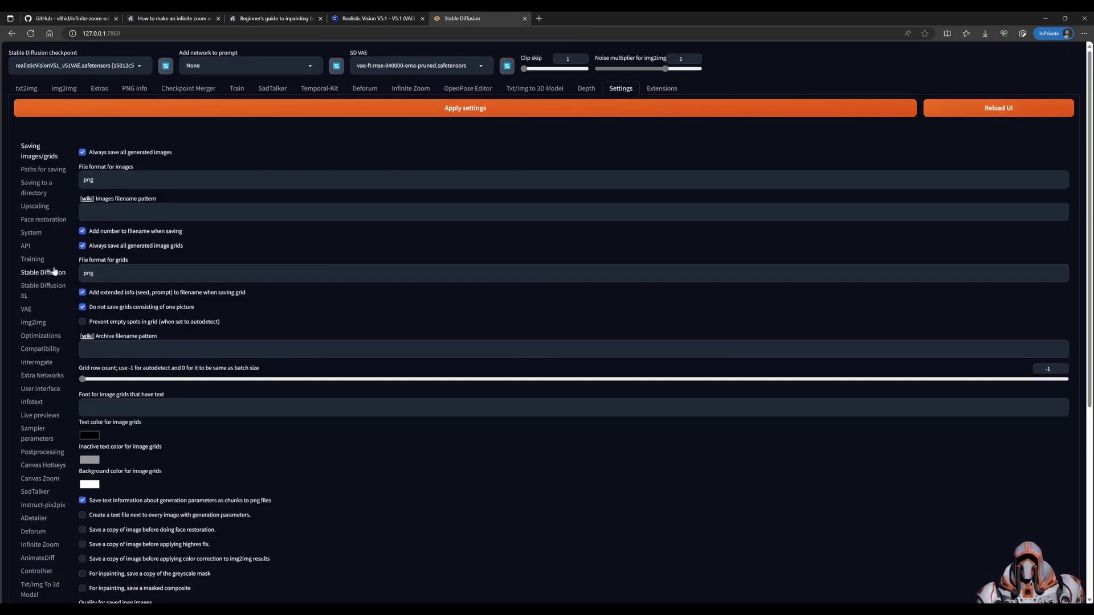
click(33, 323)
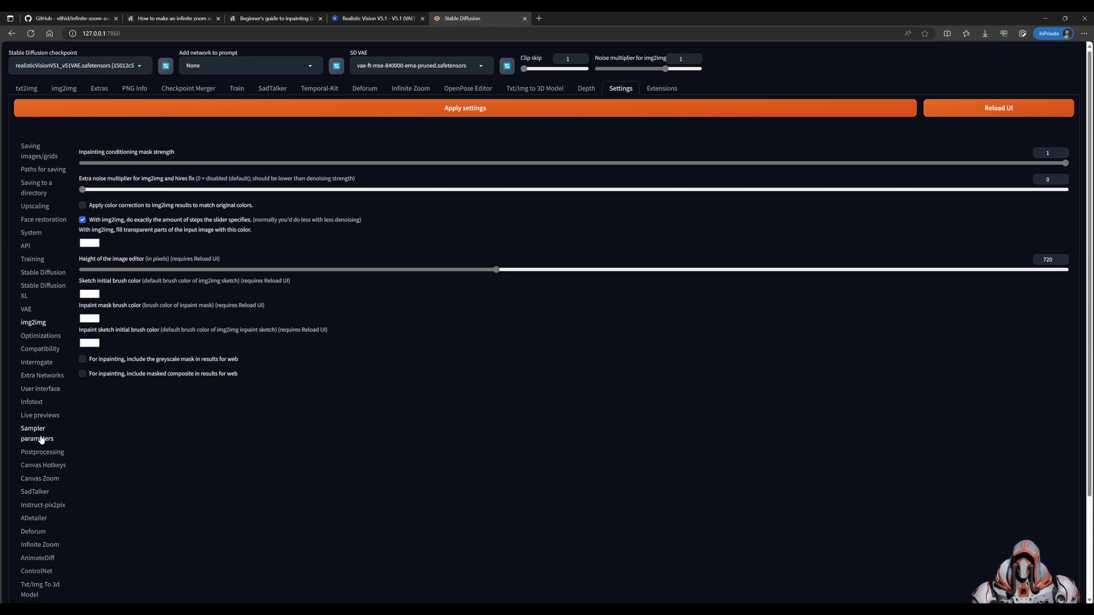
Check the User interface quicksettings include initial_noise_multiplier alongside CLIP_stop_at_last_layers
click(38, 391)
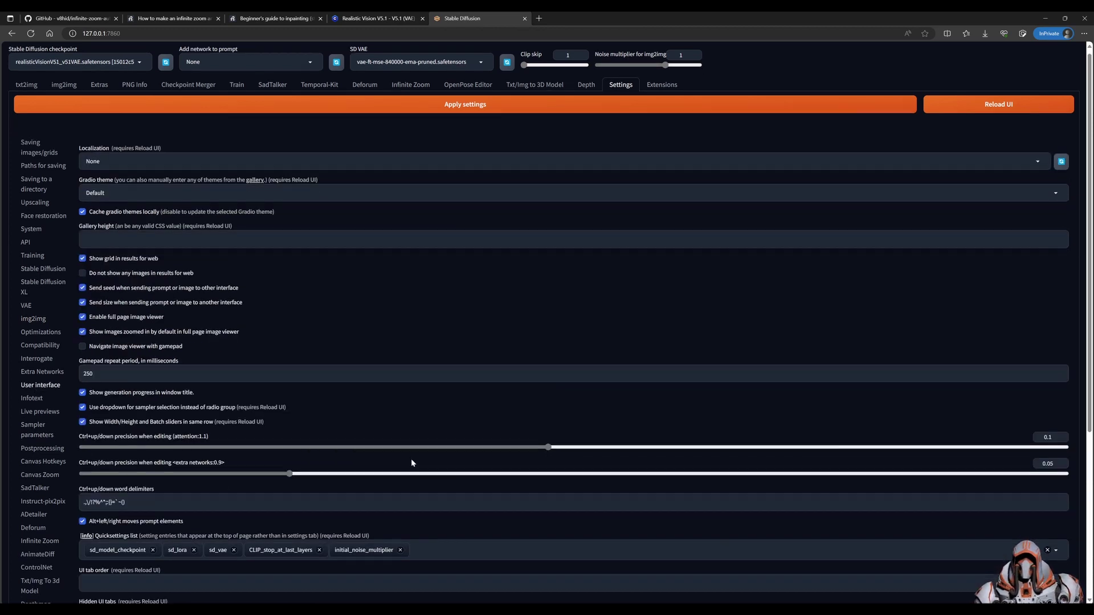
scroll(411, 460, down, 3)
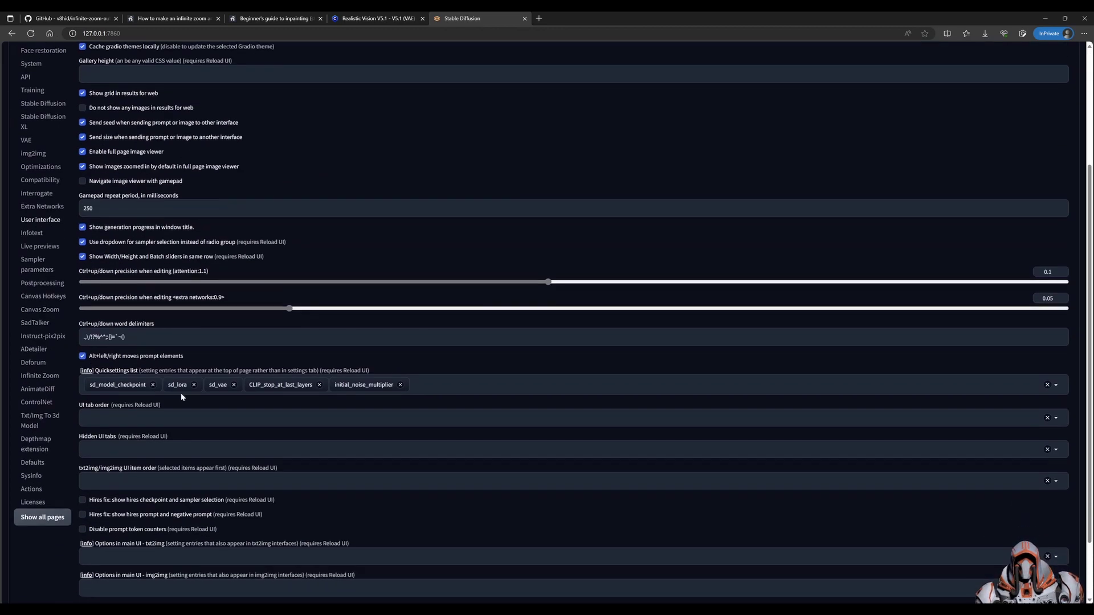
click(371, 386)
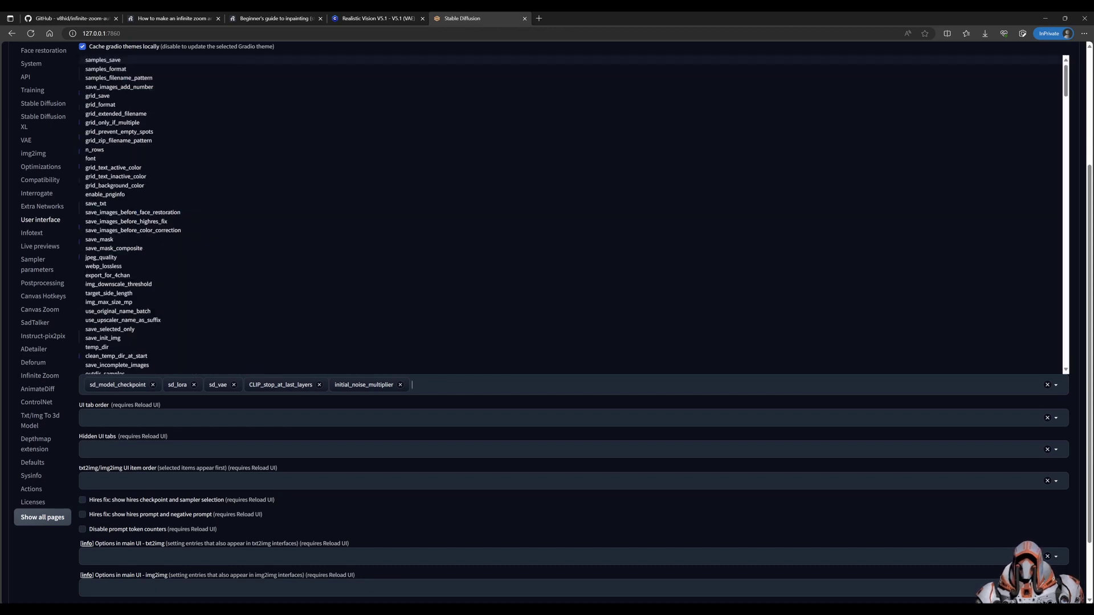
text(init)
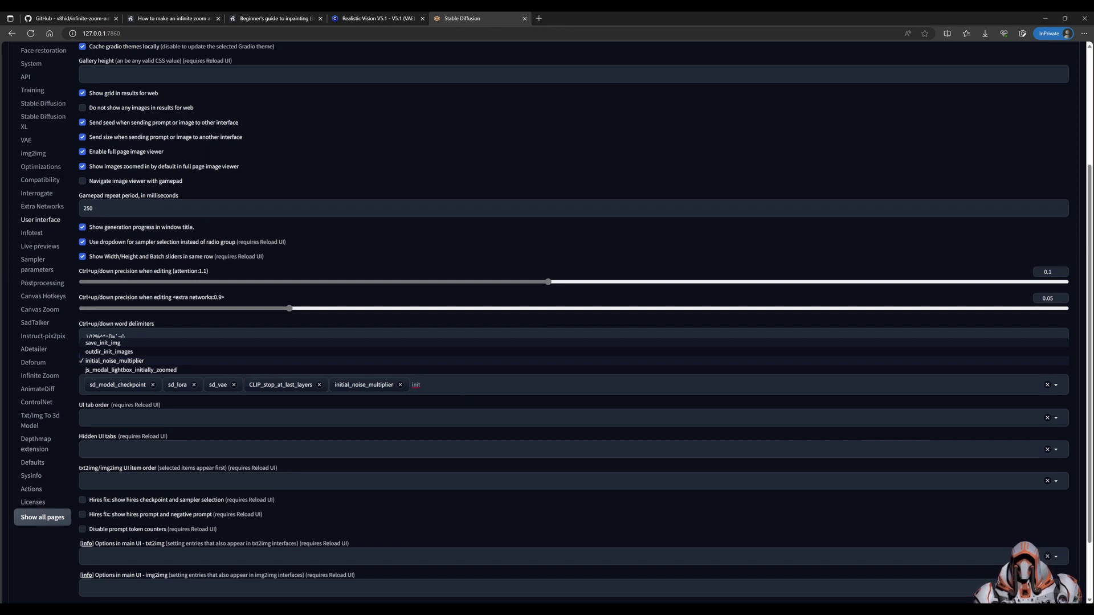
key(BackSpace)
key(BackSpace)
key(BackSpace)
key(BackSpace)
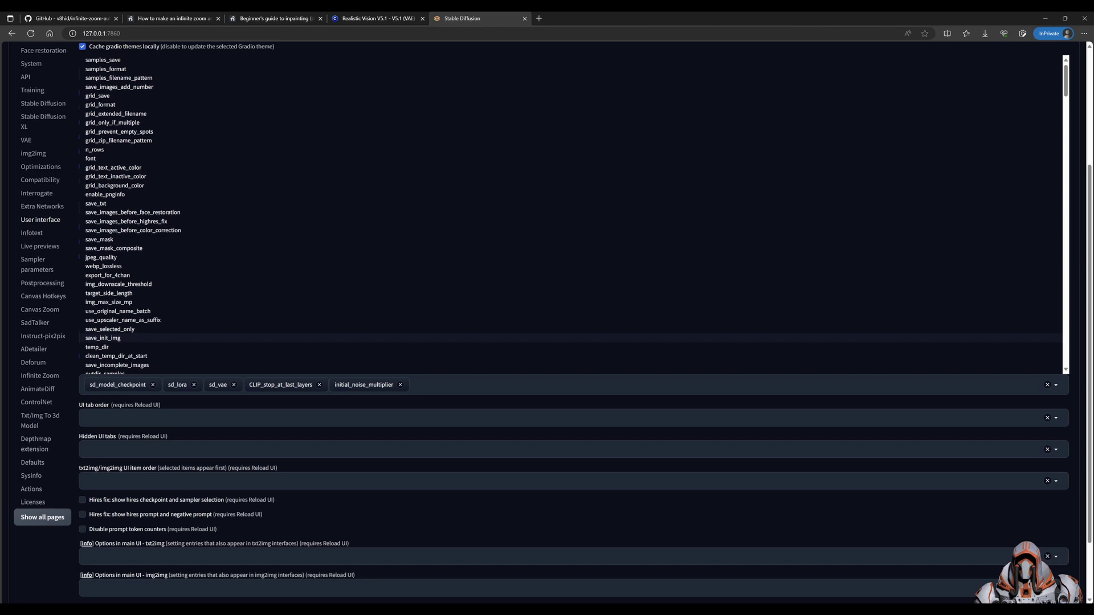
click(73, 18)
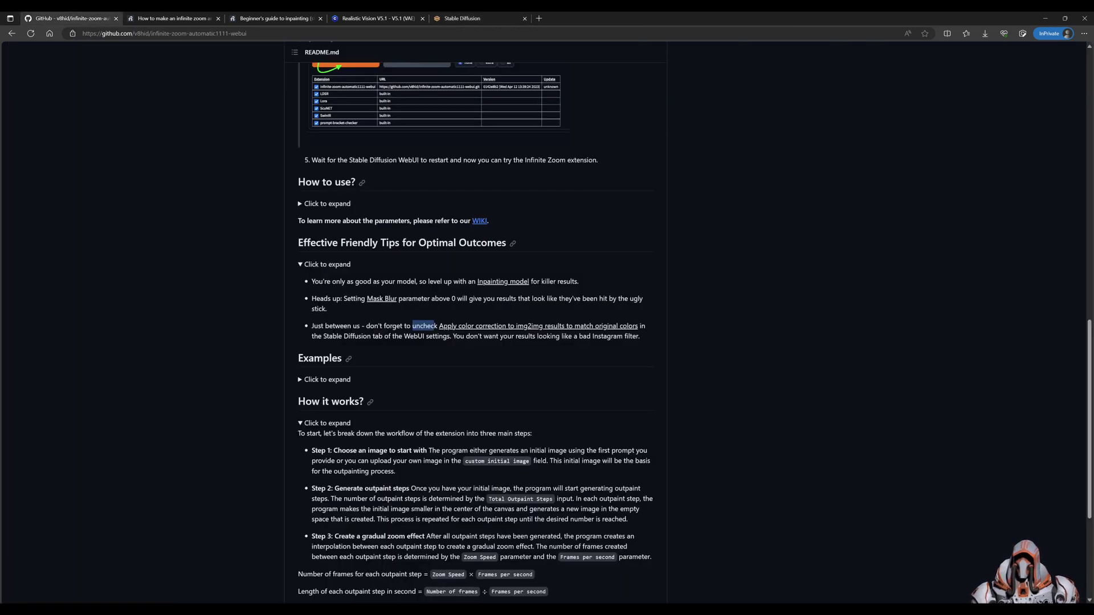
click(474, 18)
scroll(368, 249, up, 5)
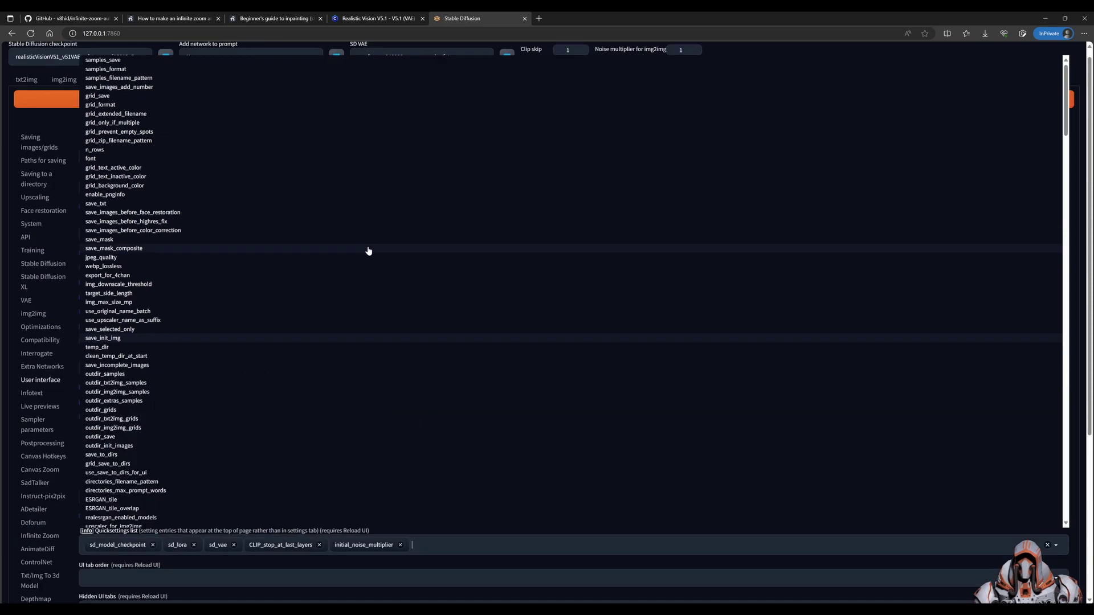
click(1082, 92)
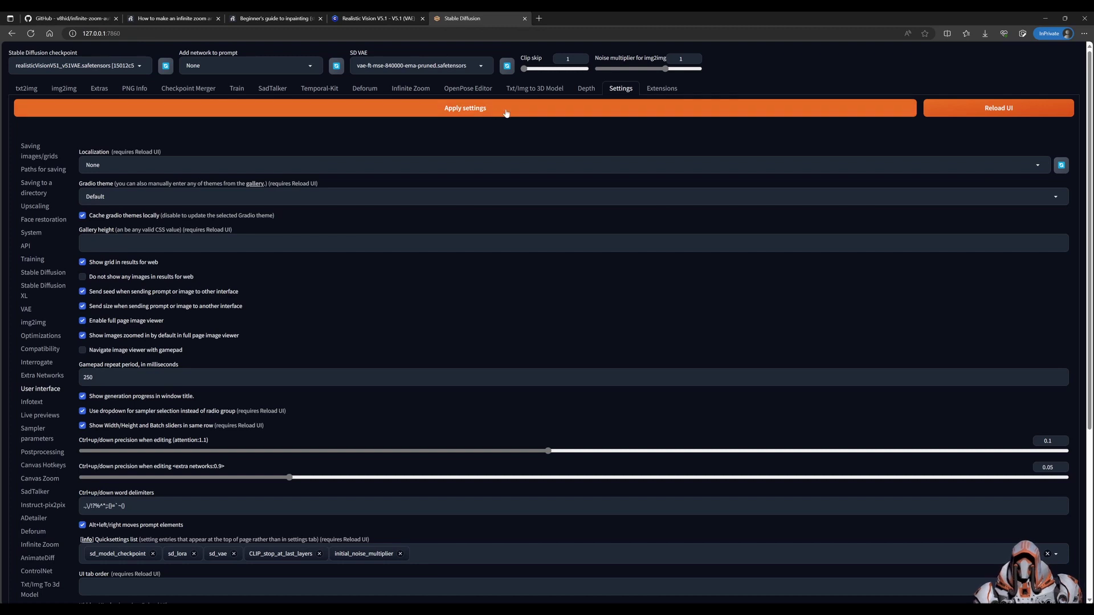
Confirm the Infinite Zoom Outpaint Mask Blur is 0, then return to the Main settings
click(411, 89)
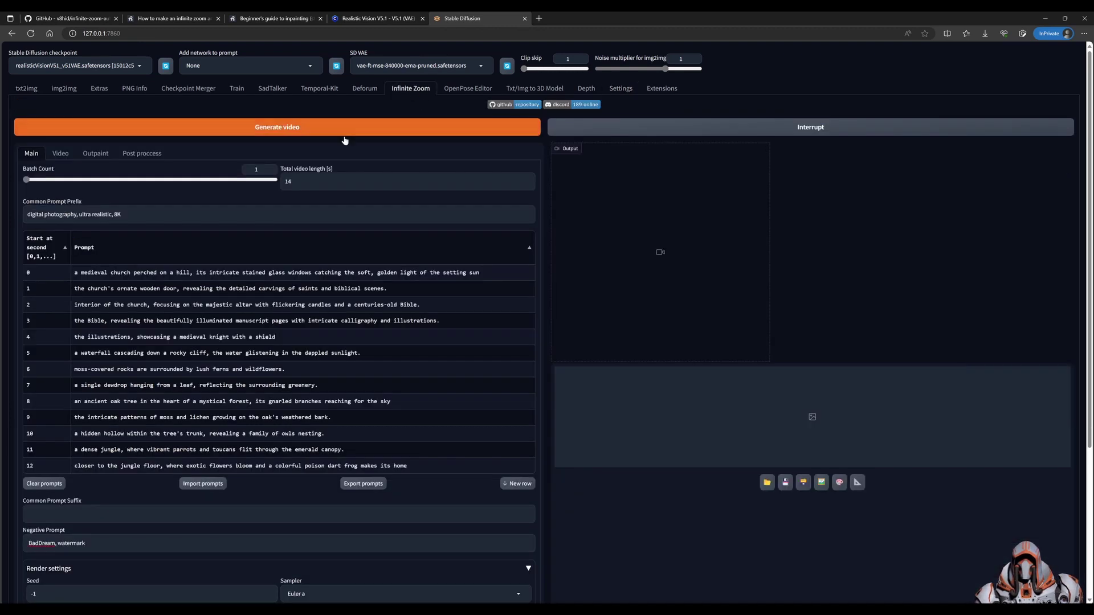
click(87, 155)
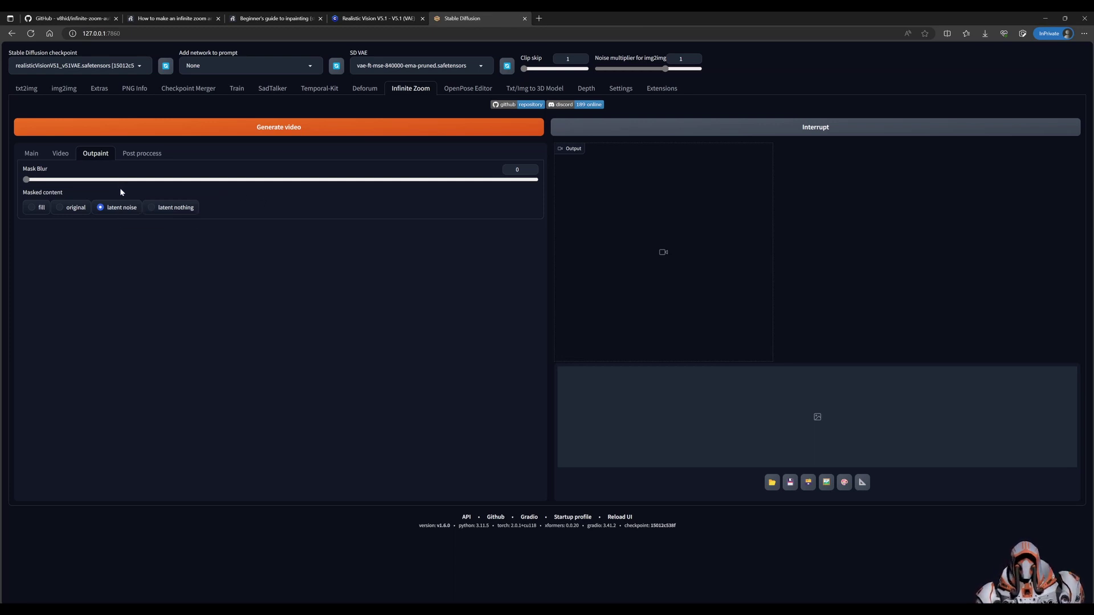
click(31, 154)
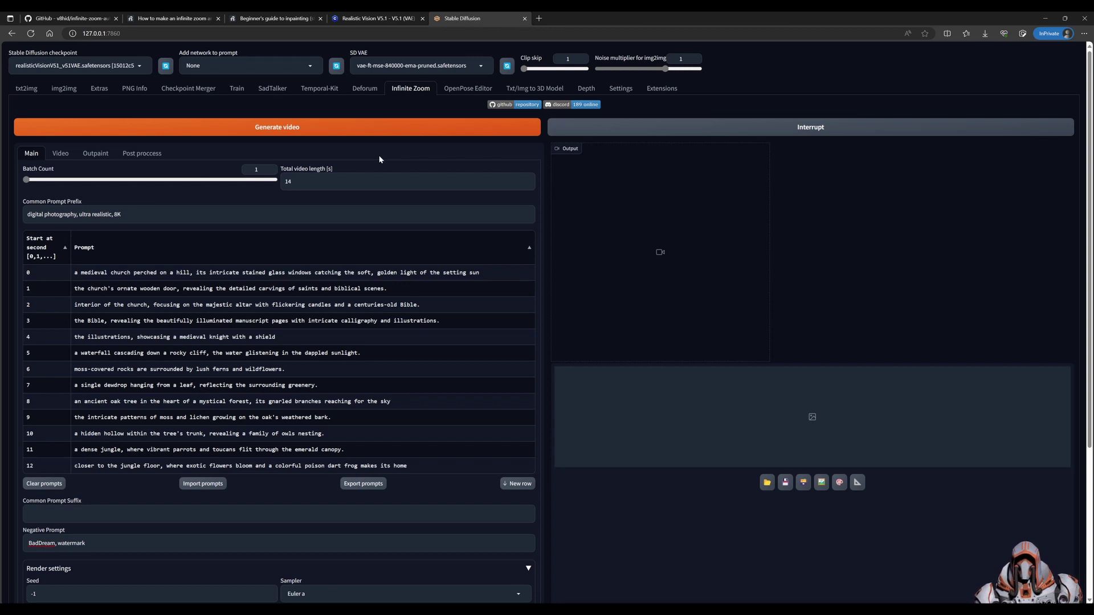
Review the infinite zoom and inpainting guides, then view Civitai's Realistic Vision V5.1 page
click(193, 21)
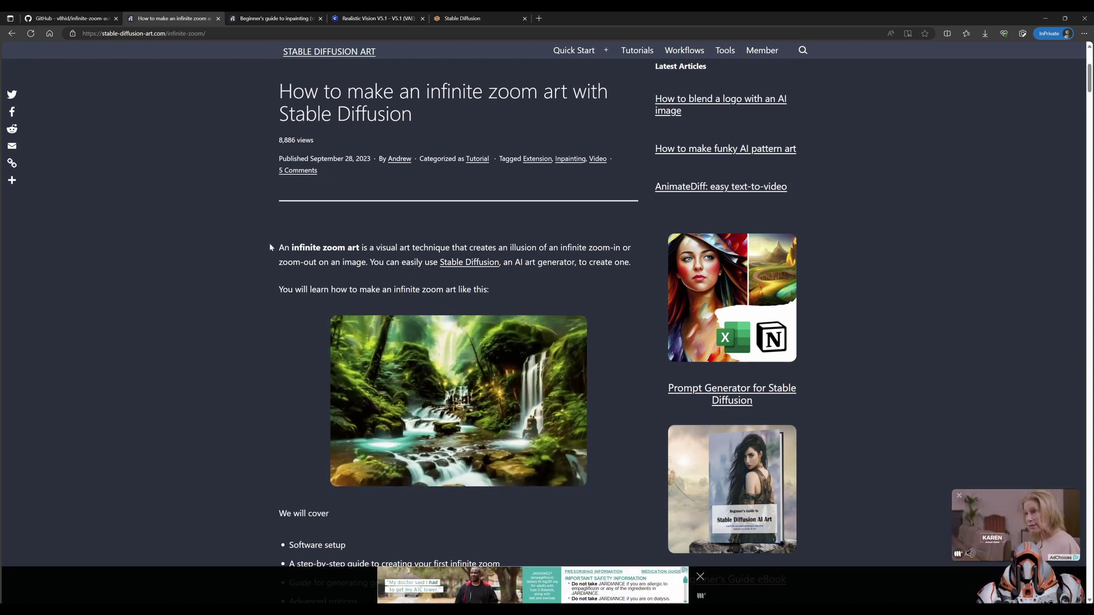
click(259, 18)
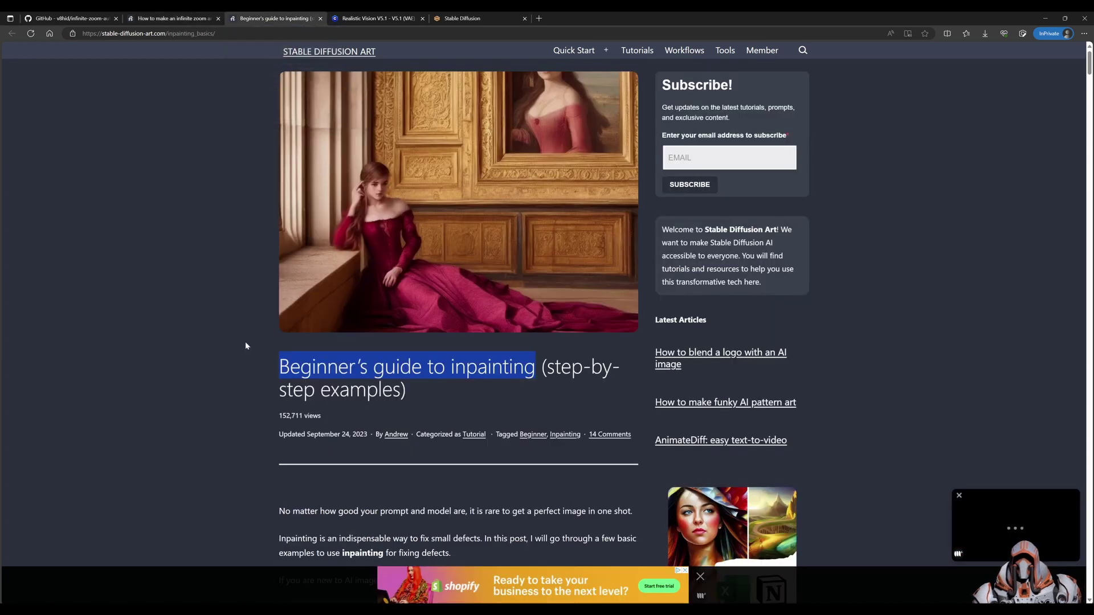
click(255, 364)
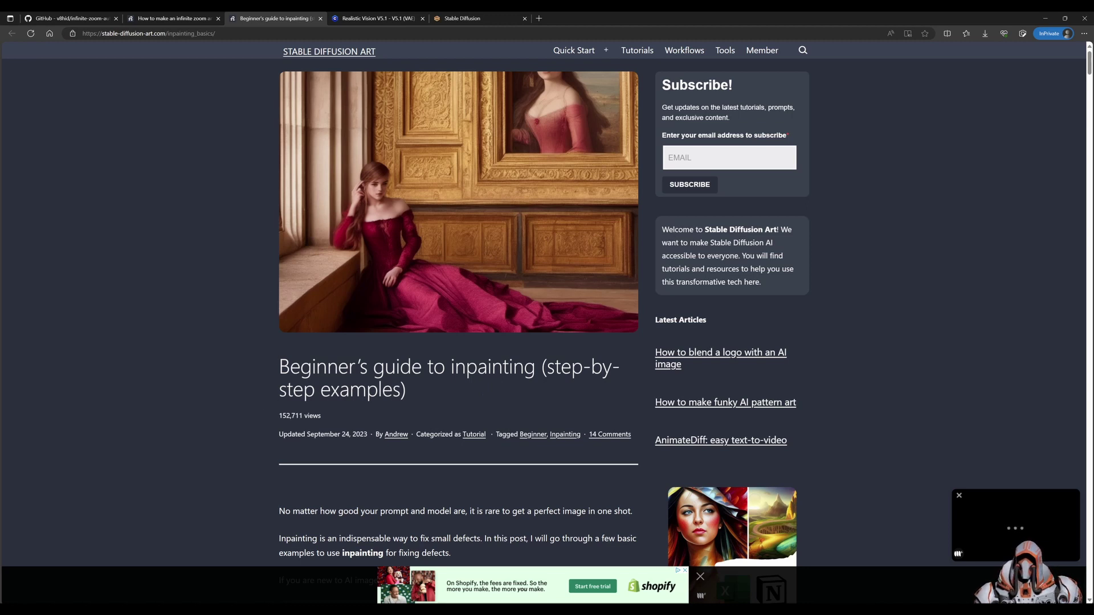
click(378, 19)
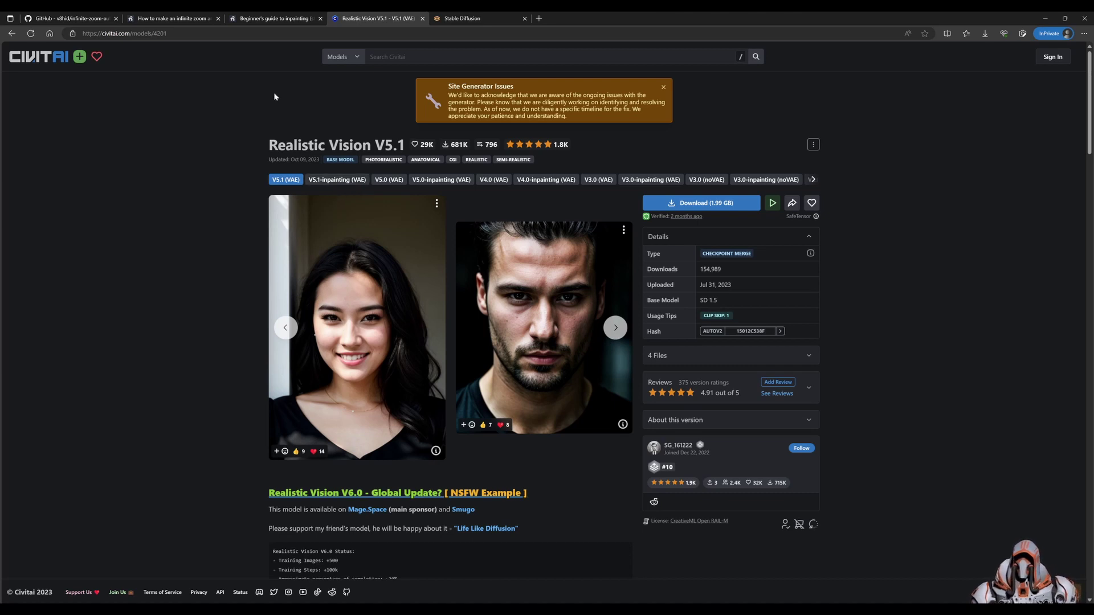
Keep the realisticVisionV51_v51VAE checkpoint and generate the Infinite Zoom video
click(473, 19)
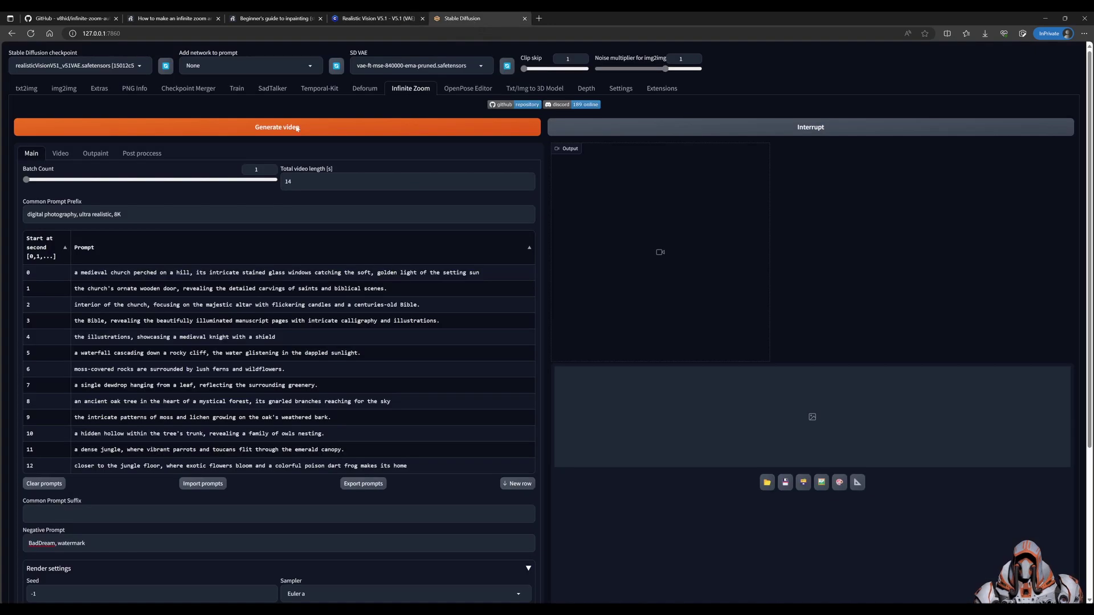
click(139, 67)
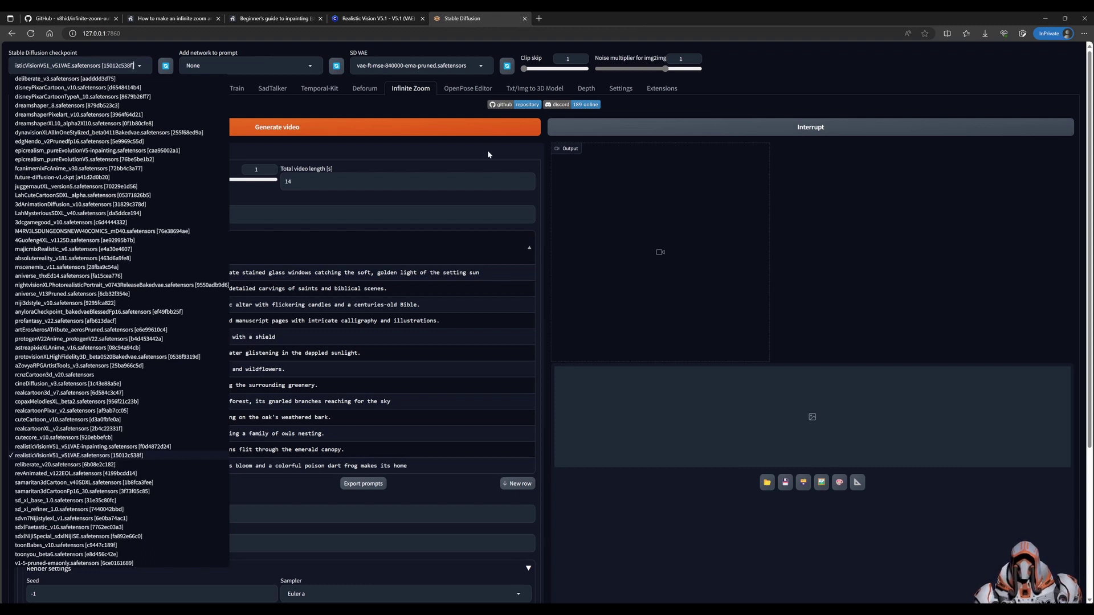
click(532, 140)
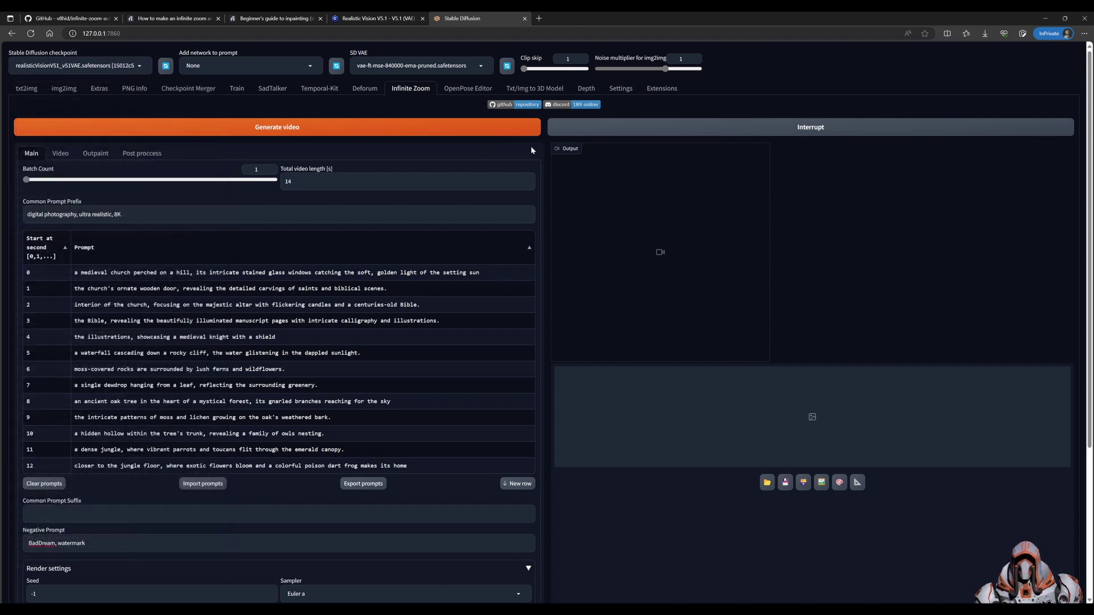
click(295, 127)
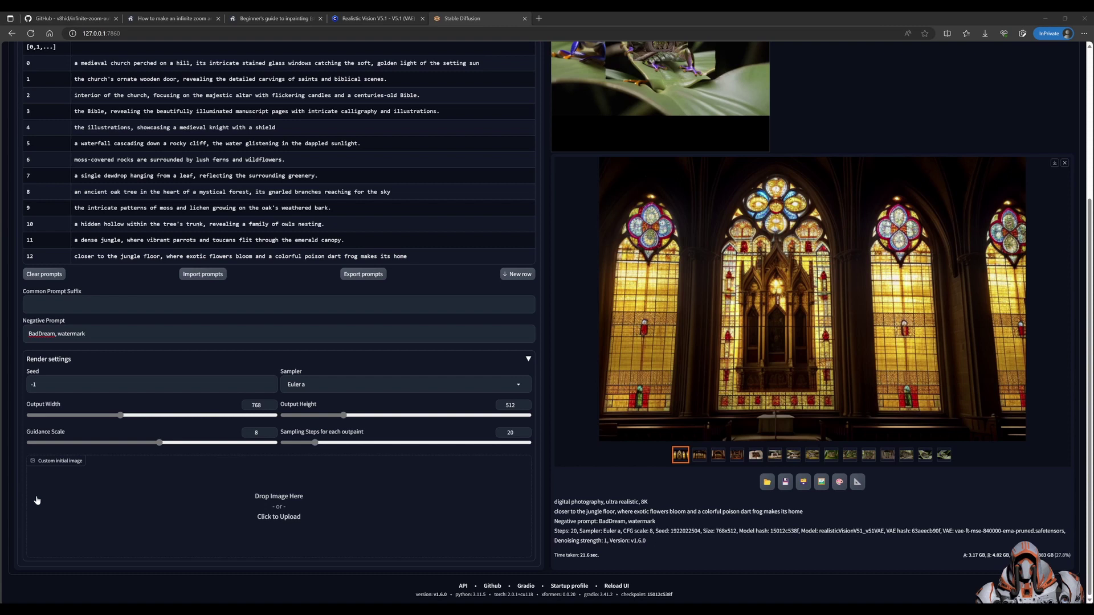
Play the 14-second frog zoom output video through to its stained-glass church ending
scroll(607, 486, up, 4)
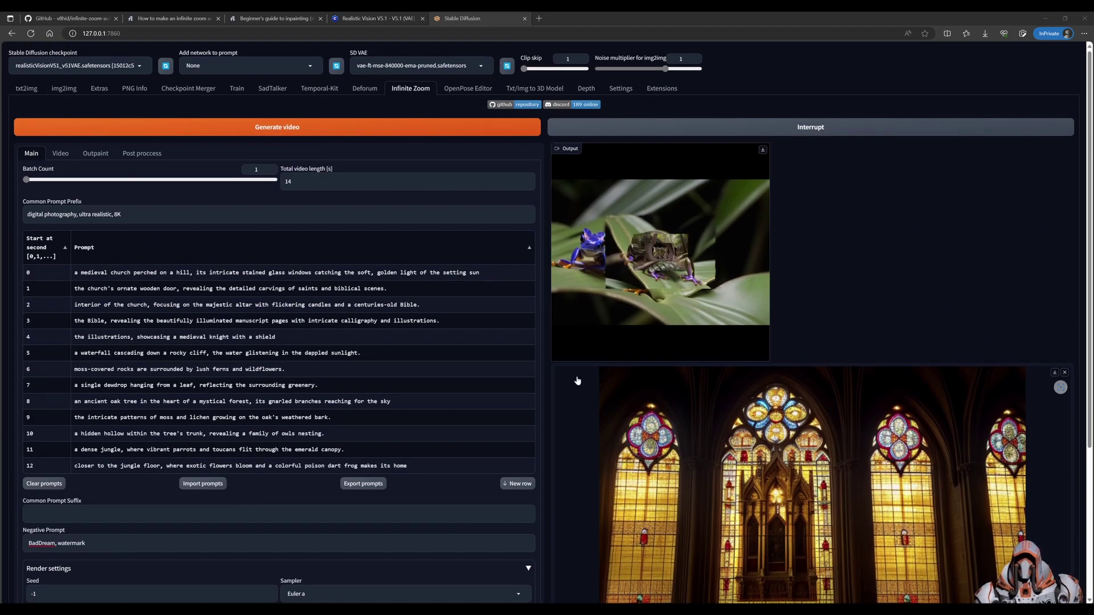
mouse_move(614, 223)
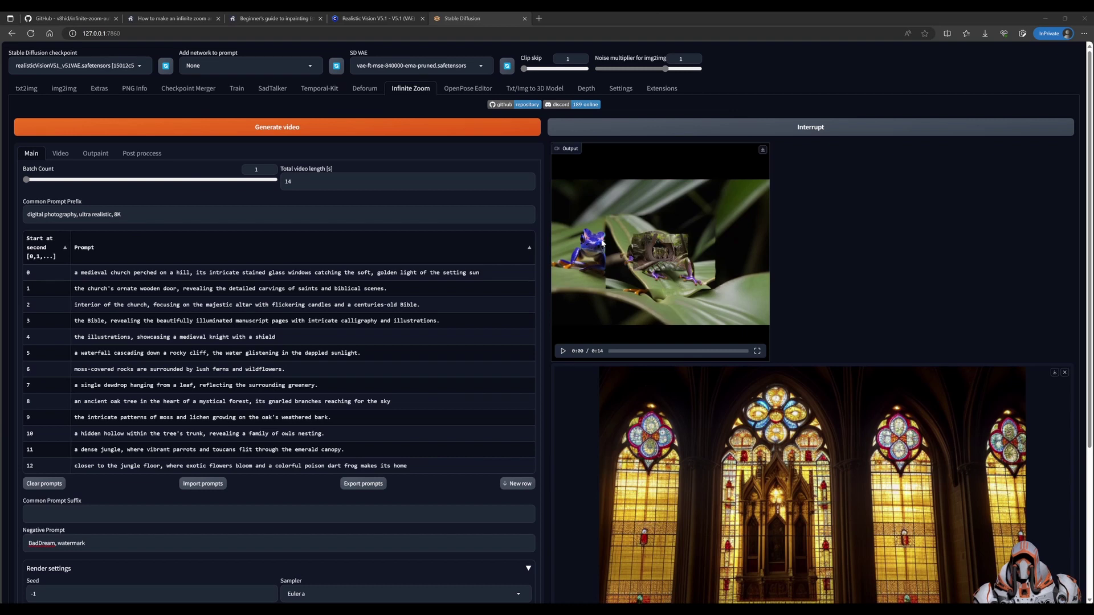
click(563, 353)
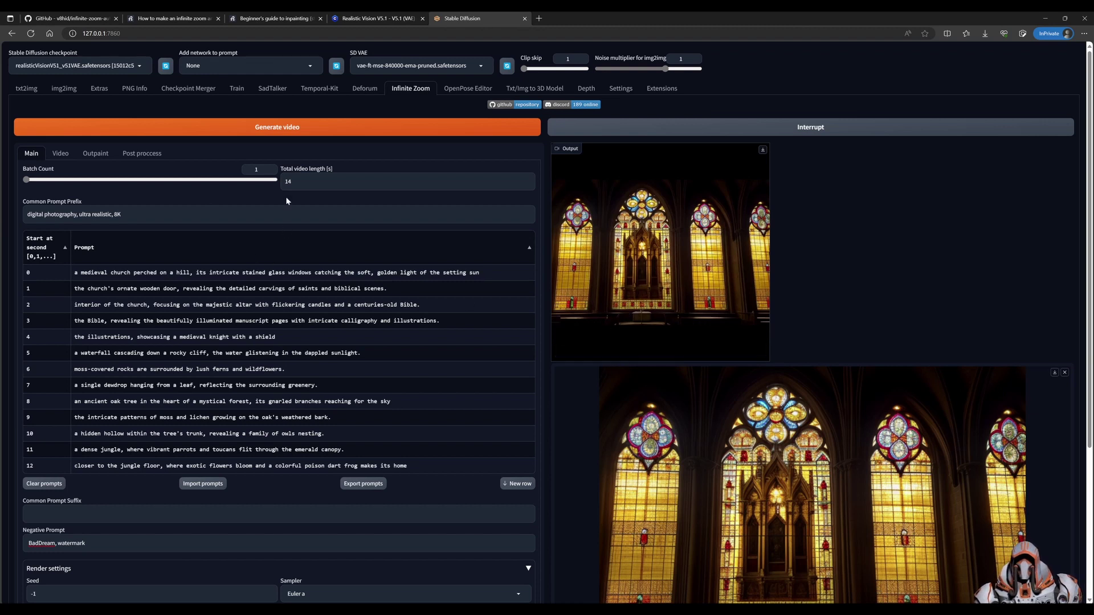
Read the README tips and scroll down to its 'How it works?' section
click(81, 19)
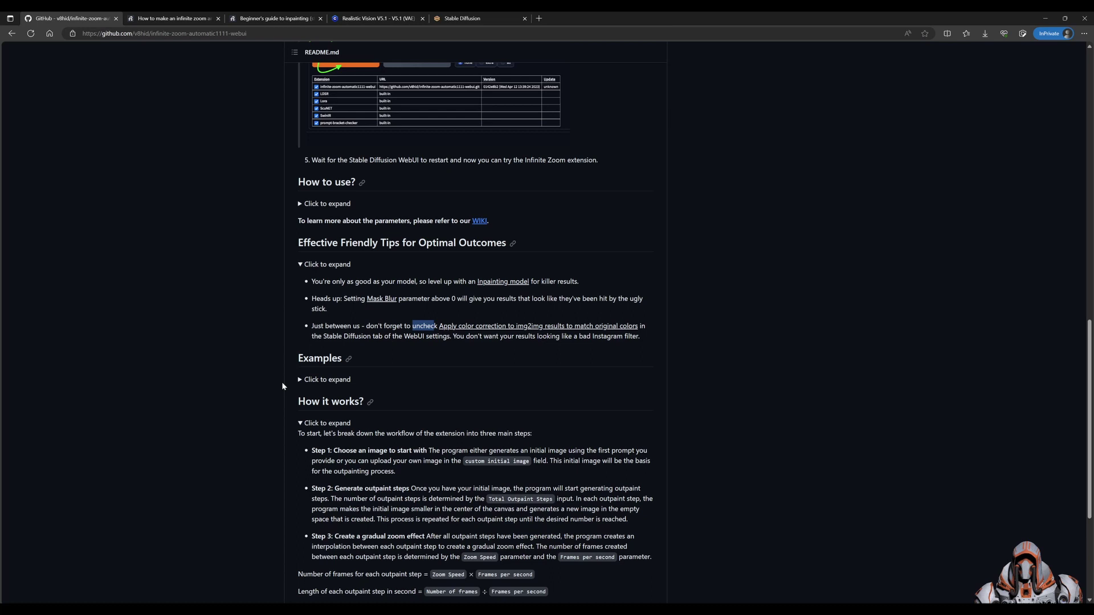
scroll(282, 387, down, 2)
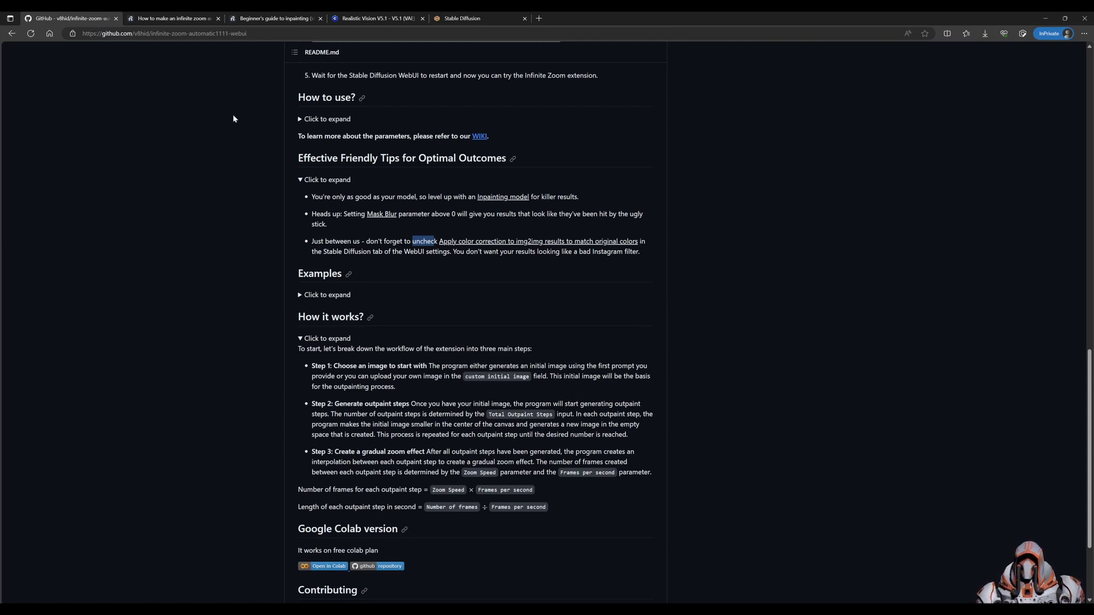
click(453, 19)
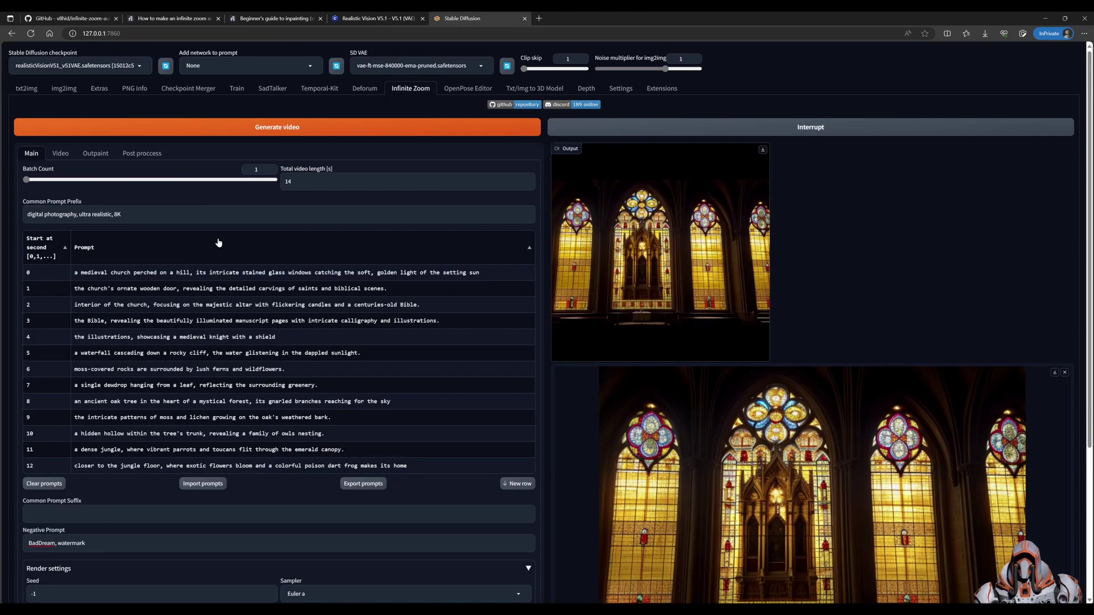
click(35, 275)
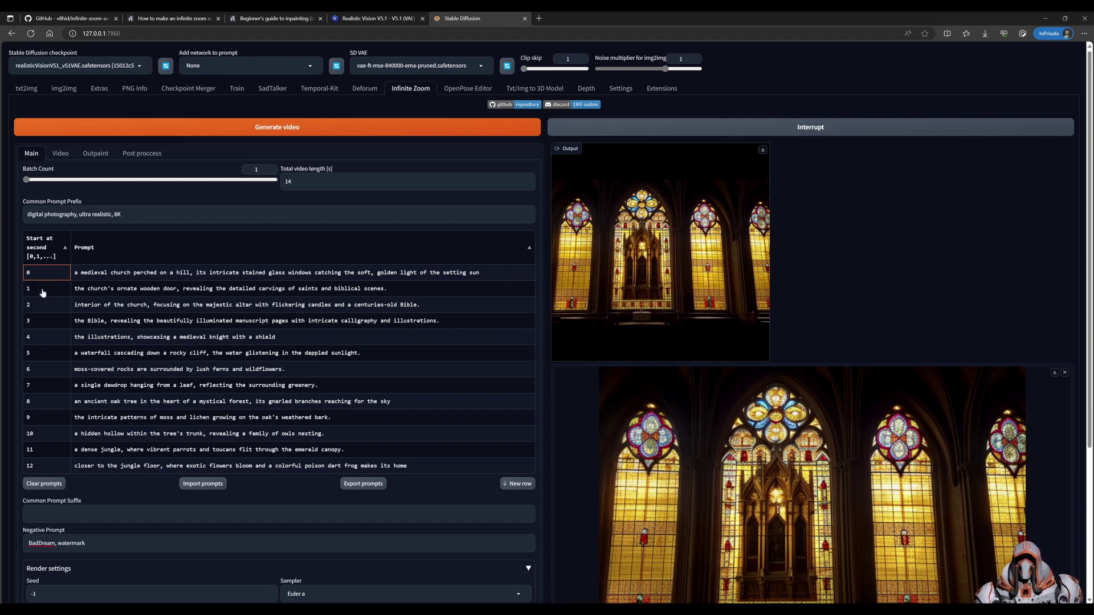
click(85, 306)
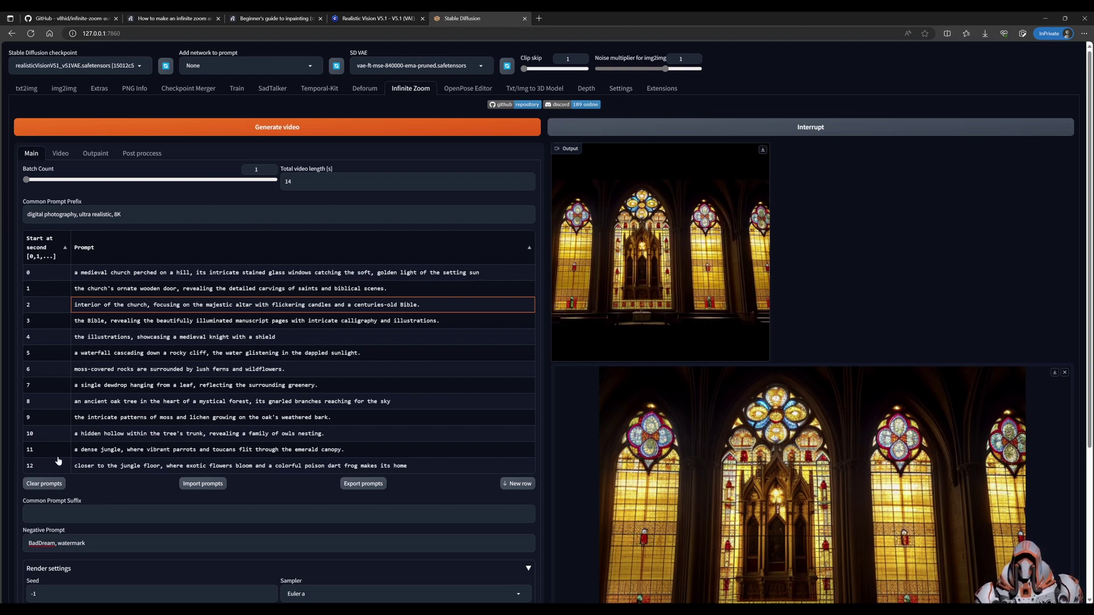
click(41, 467)
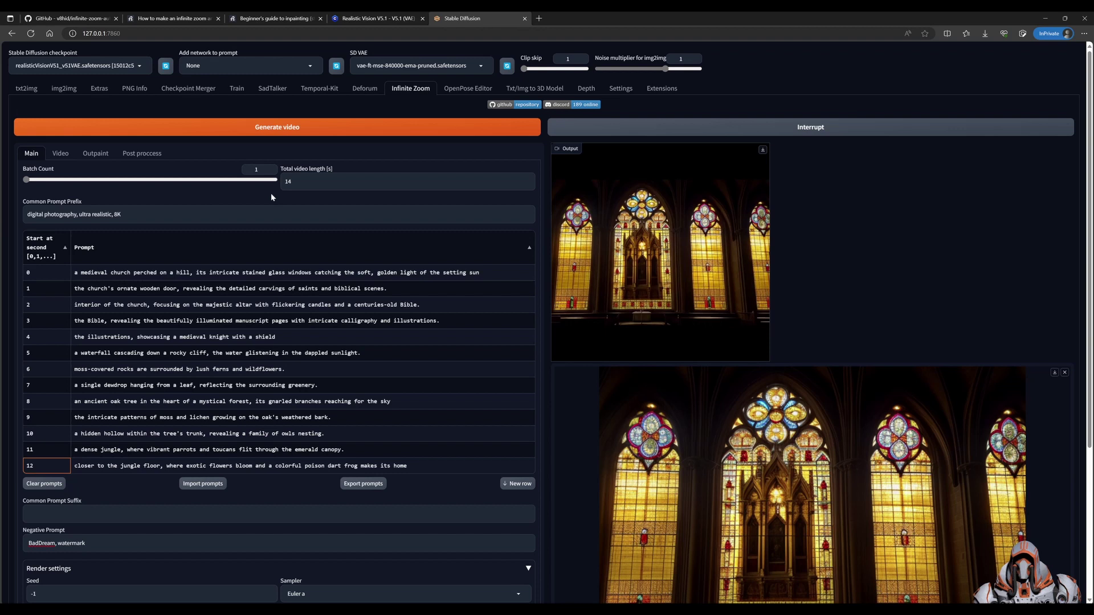
click(124, 470)
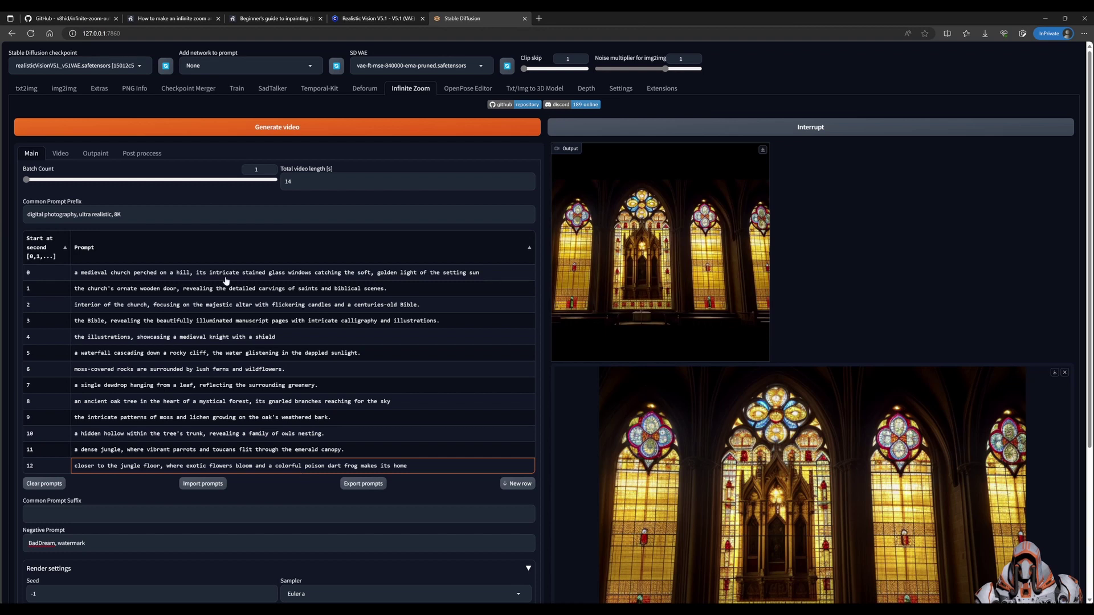
click(67, 156)
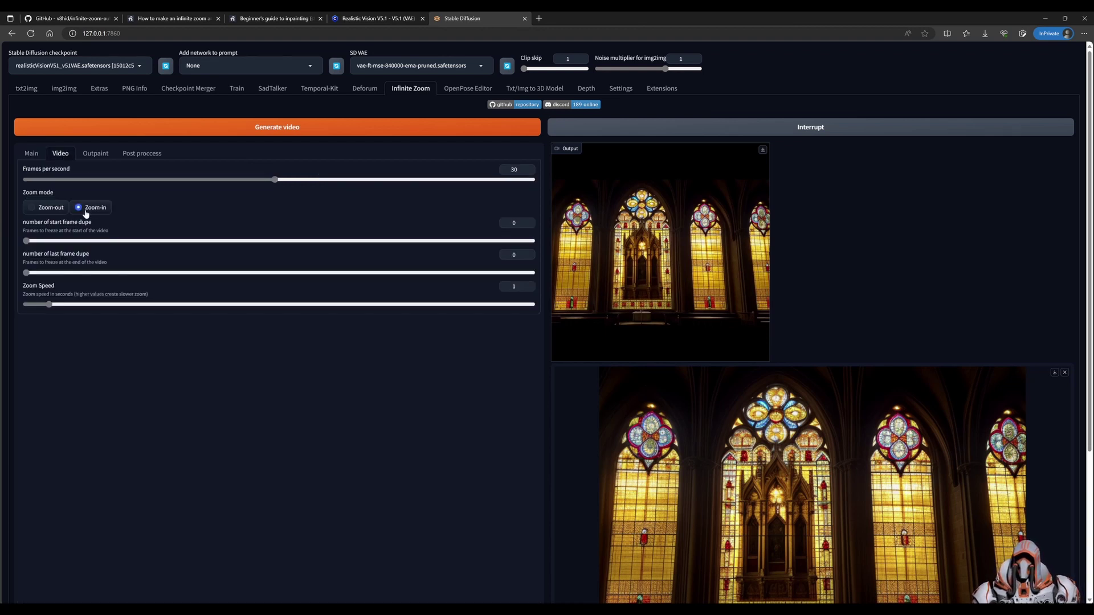
click(39, 157)
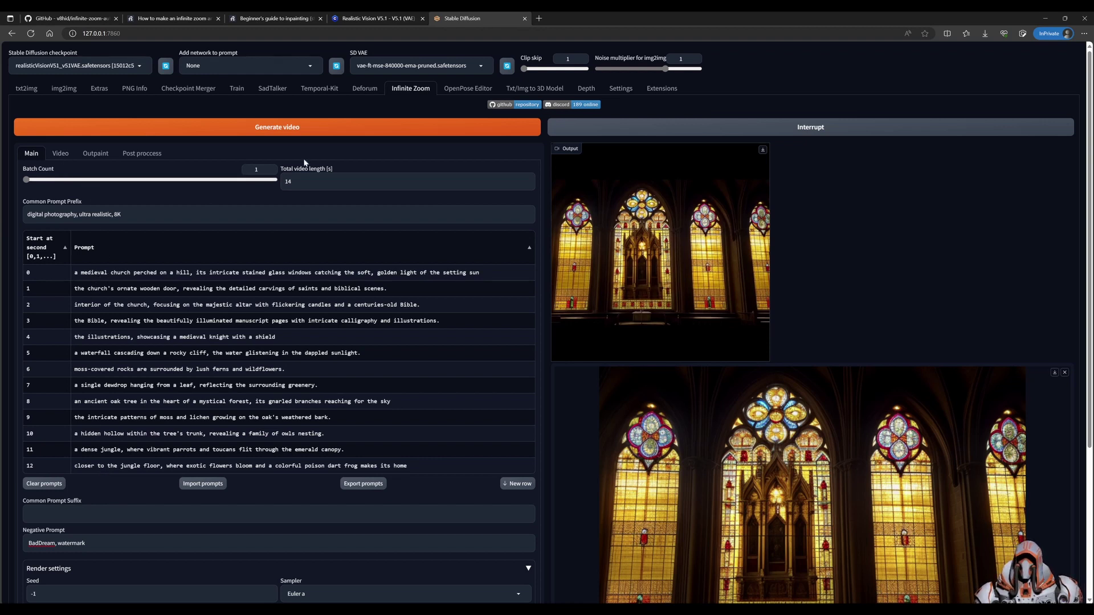
Switch to the realisticVisionV51_v51VAE-inpainting checkpoint, generate a new zoom video and play it back
click(141, 67)
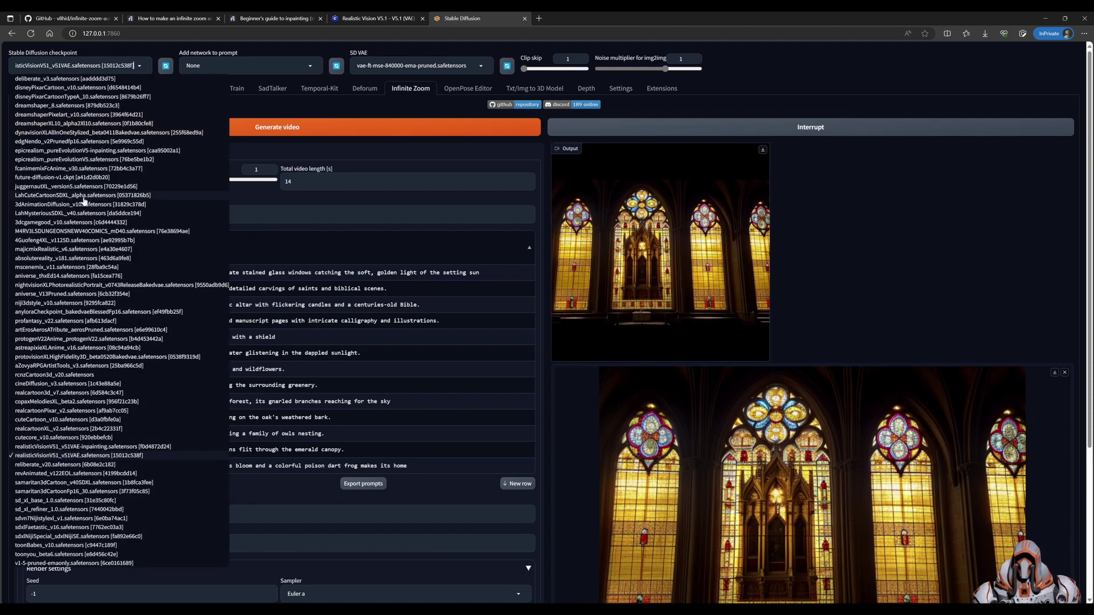
click(88, 450)
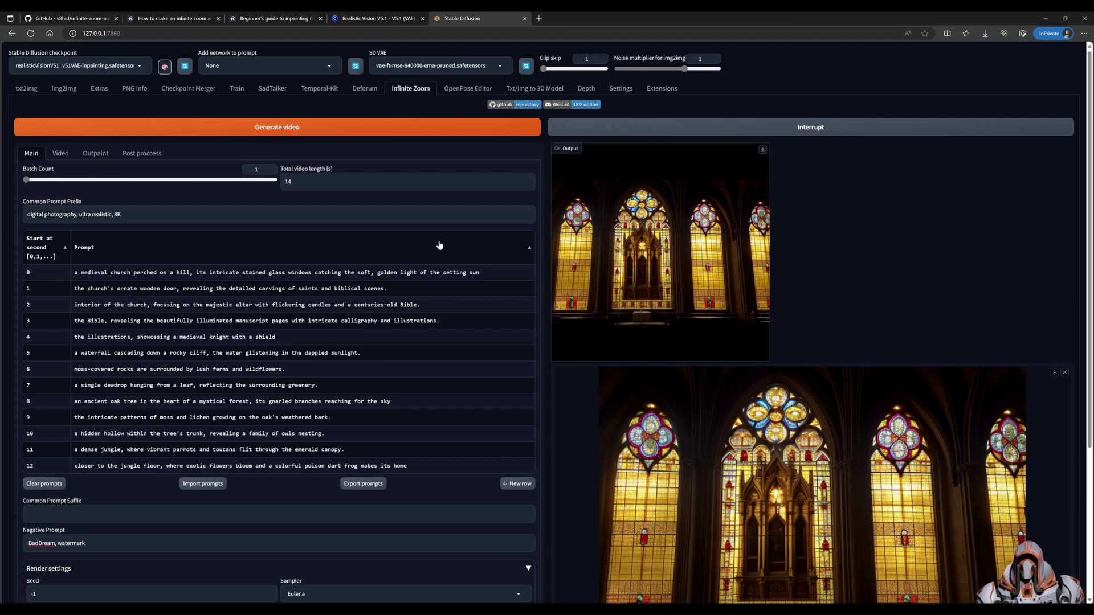
click(365, 129)
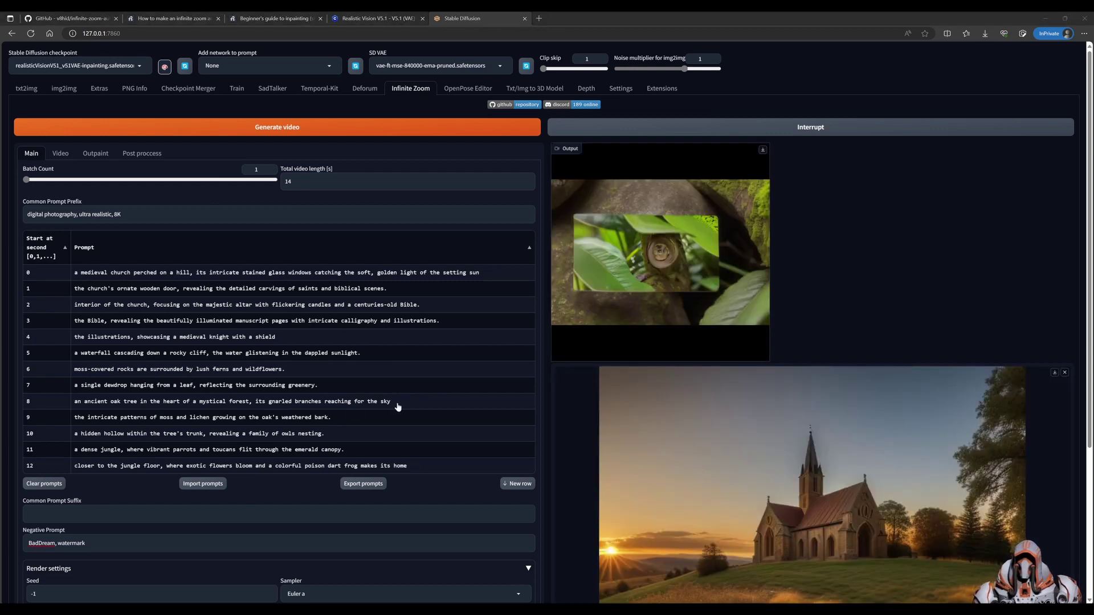
mouse_move(591, 336)
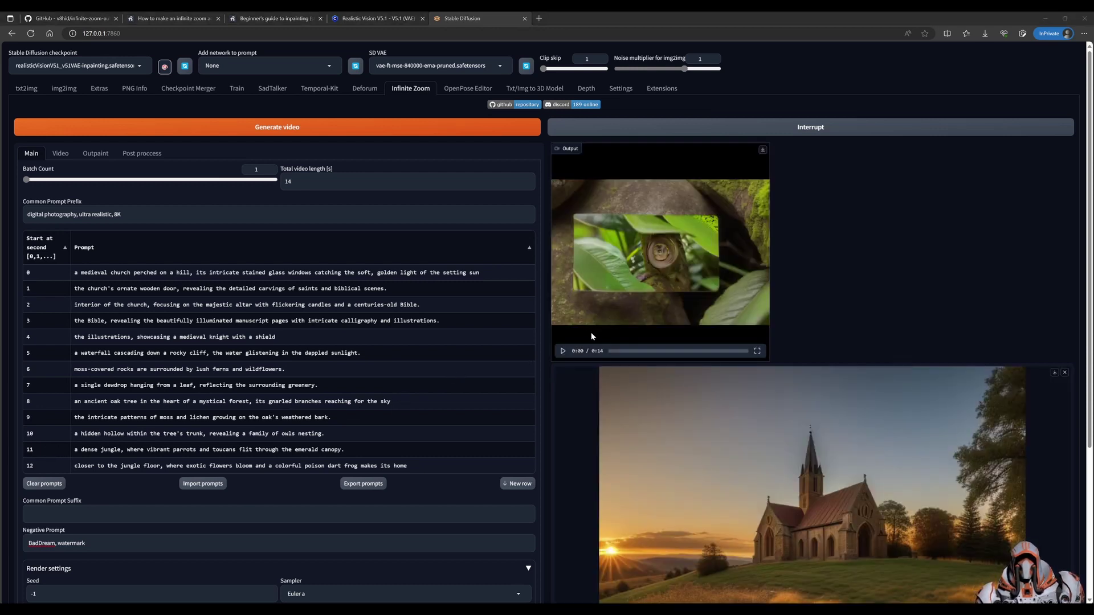
click(563, 351)
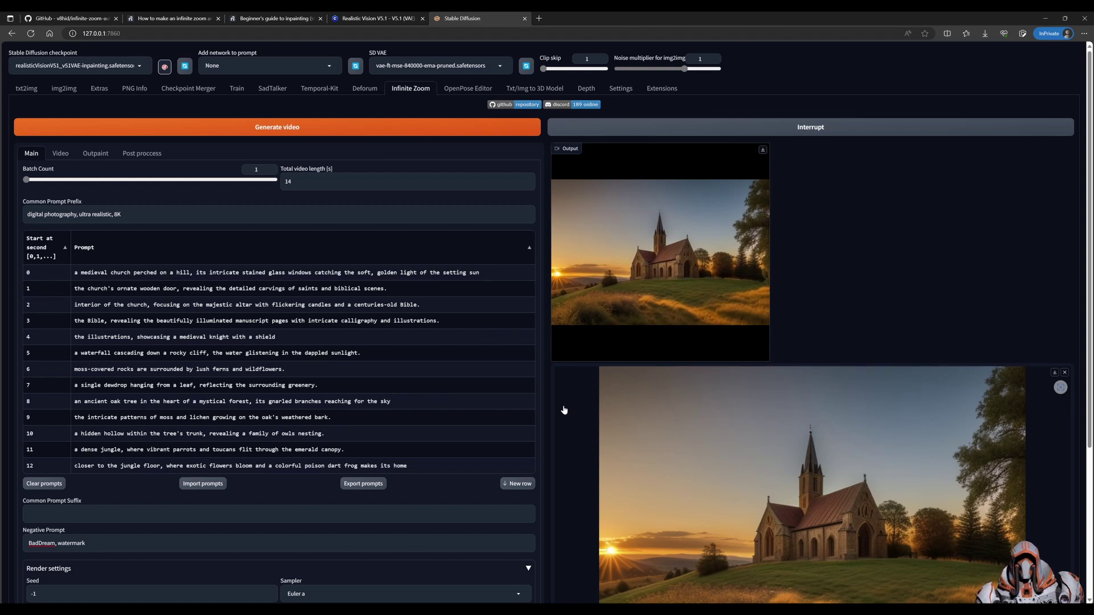
mouse_move(599, 322)
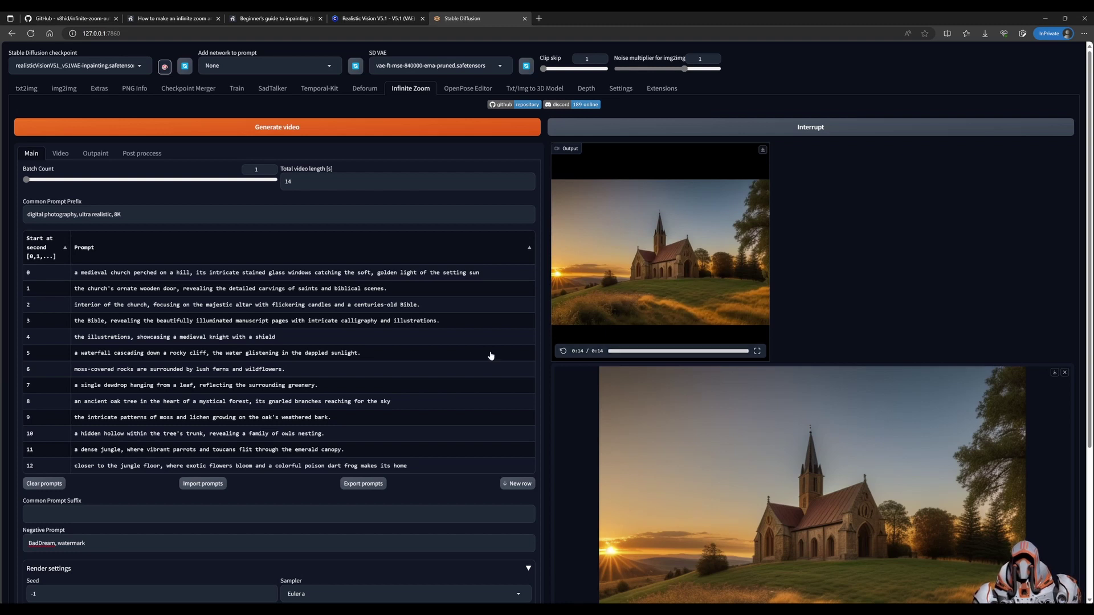
click(325, 341)
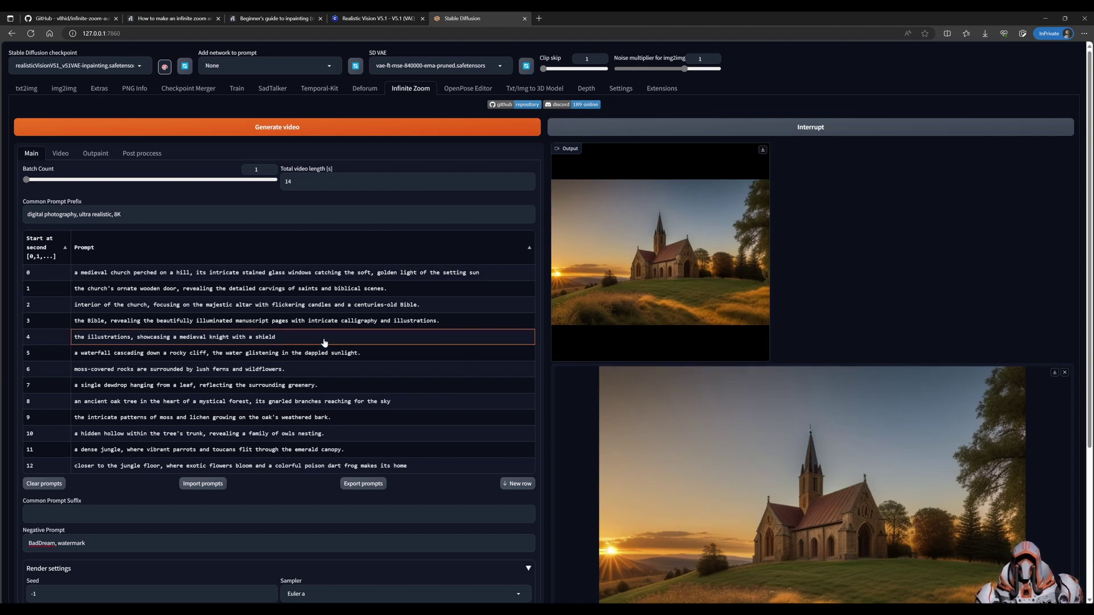
click(379, 353)
click(377, 372)
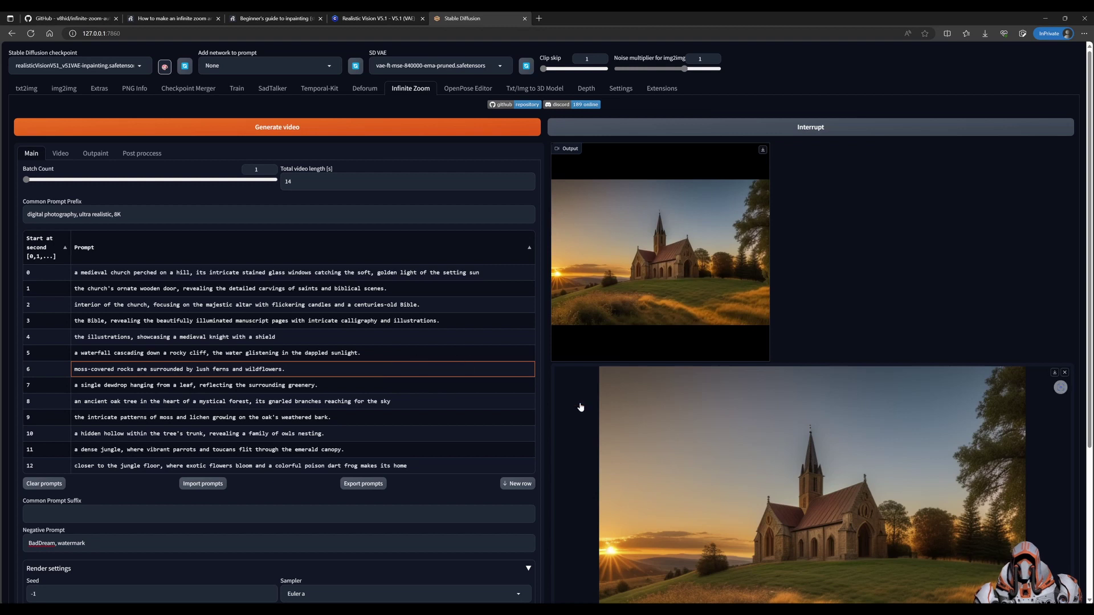
scroll(512, 381, down, 3)
scroll(580, 407, up, 3)
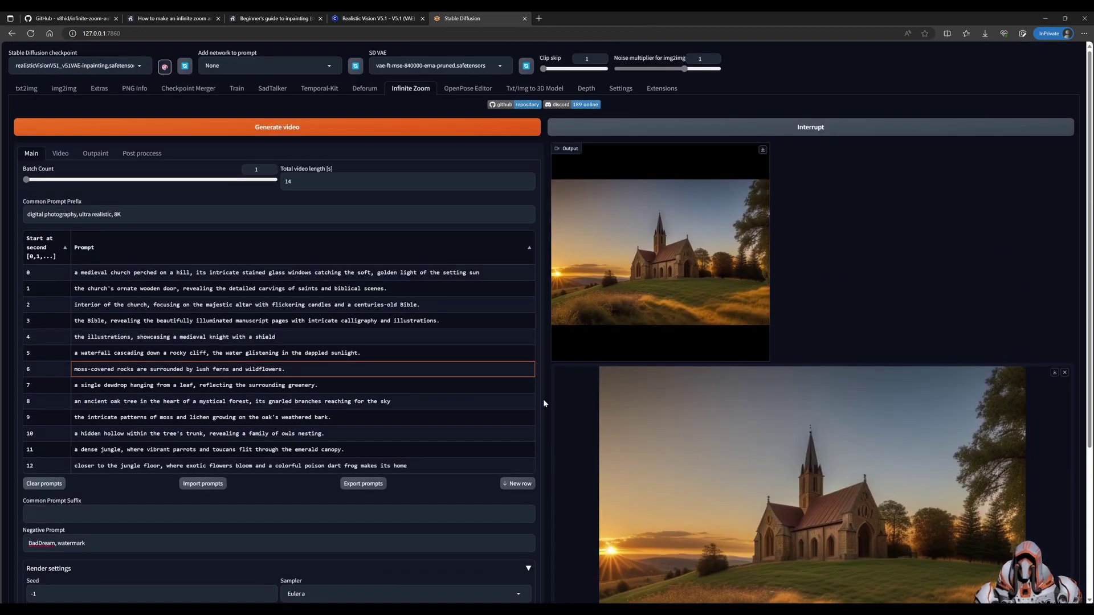
click(173, 274)
click(176, 288)
click(185, 306)
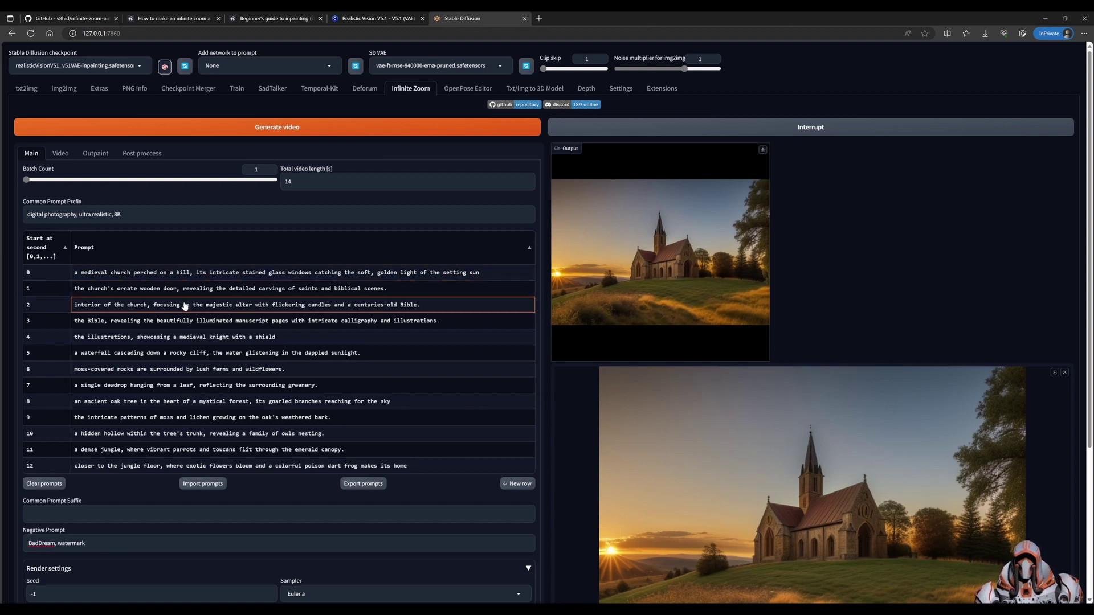
click(389, 277)
click(393, 290)
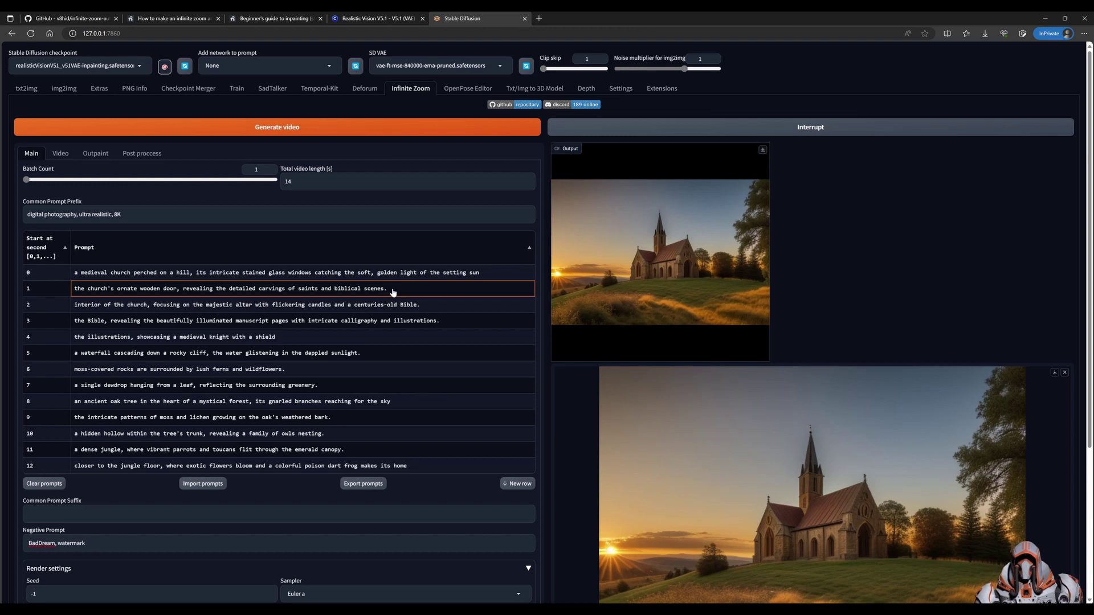
click(429, 308)
click(444, 322)
click(370, 342)
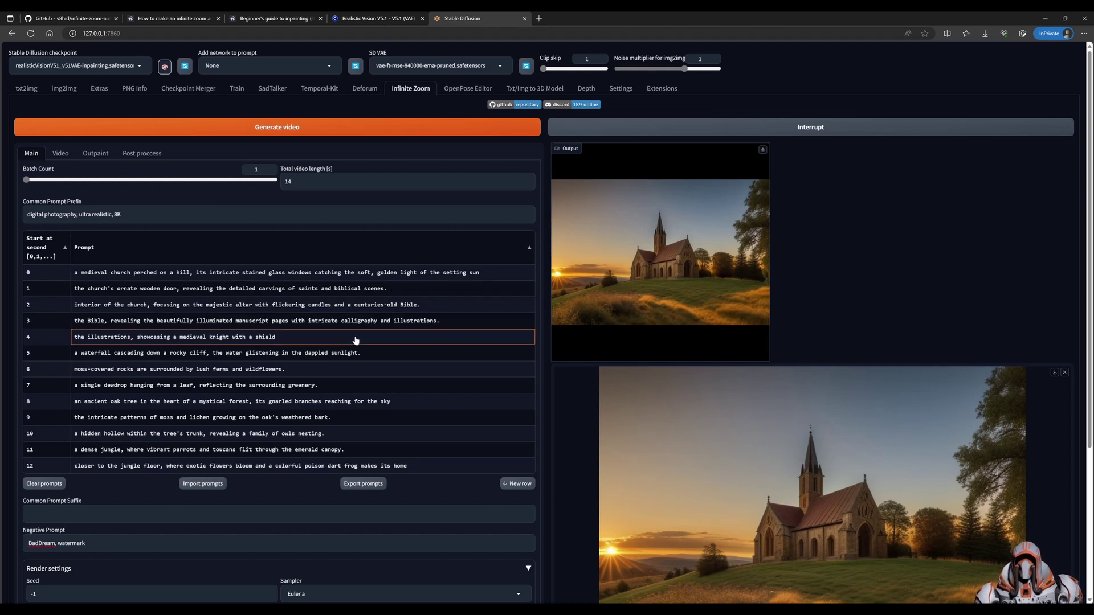
click(379, 354)
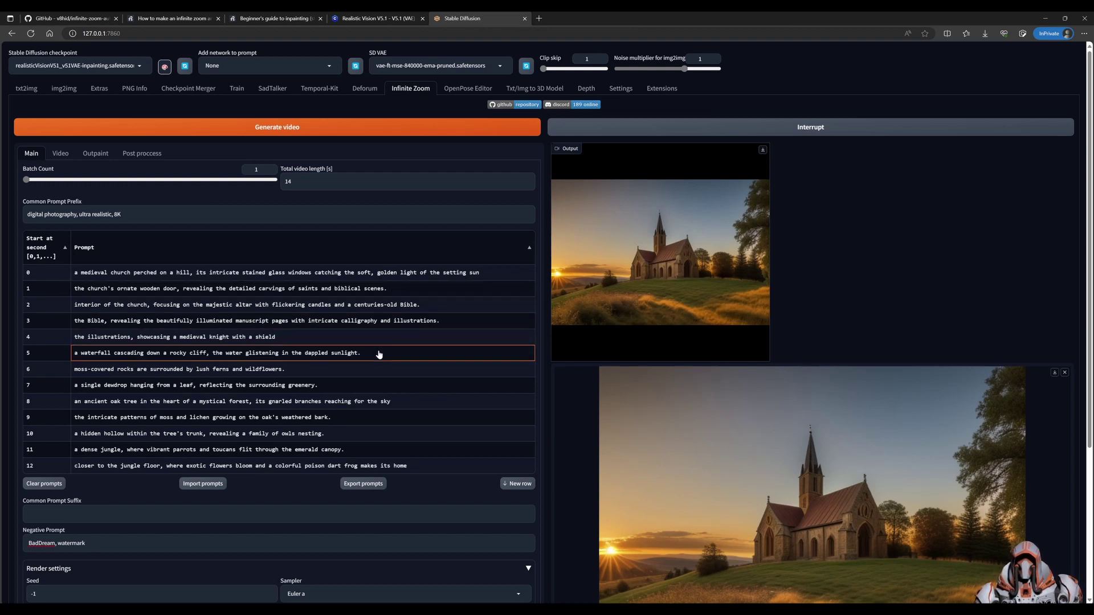
click(333, 371)
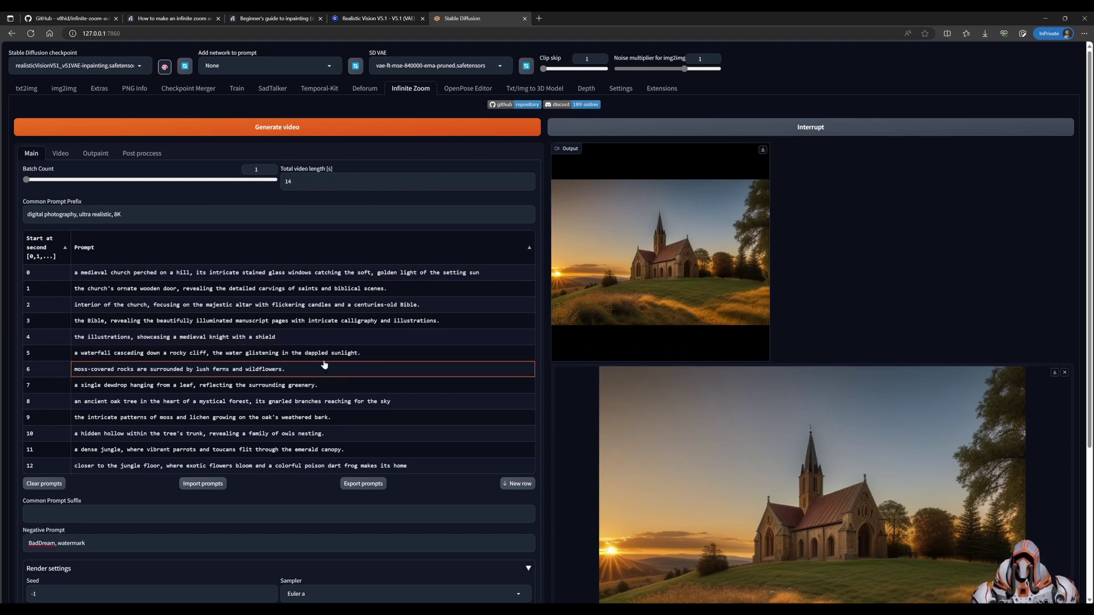